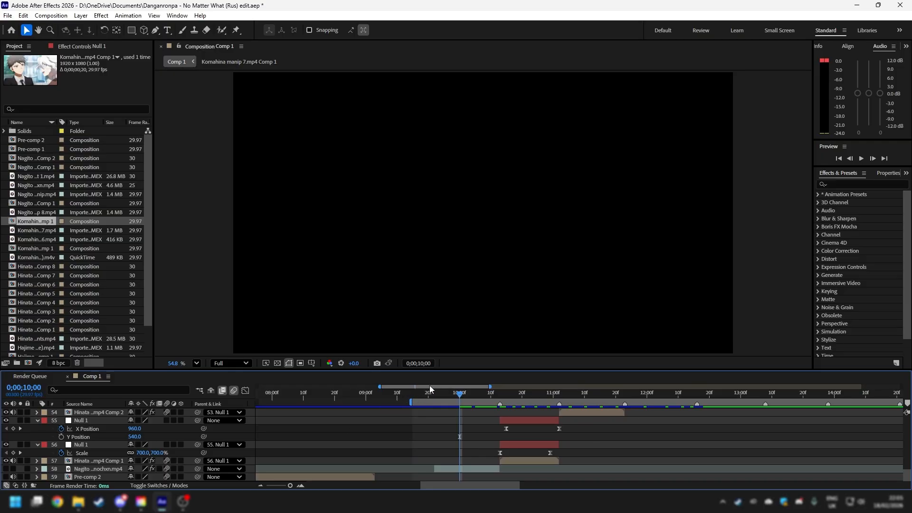
Reveal the Position and Rotation properties of the Hinata comp on layer 57
{"action": "left_click_drag", "start_coordinate": [450, 386], "coordinate": [456, 386]}
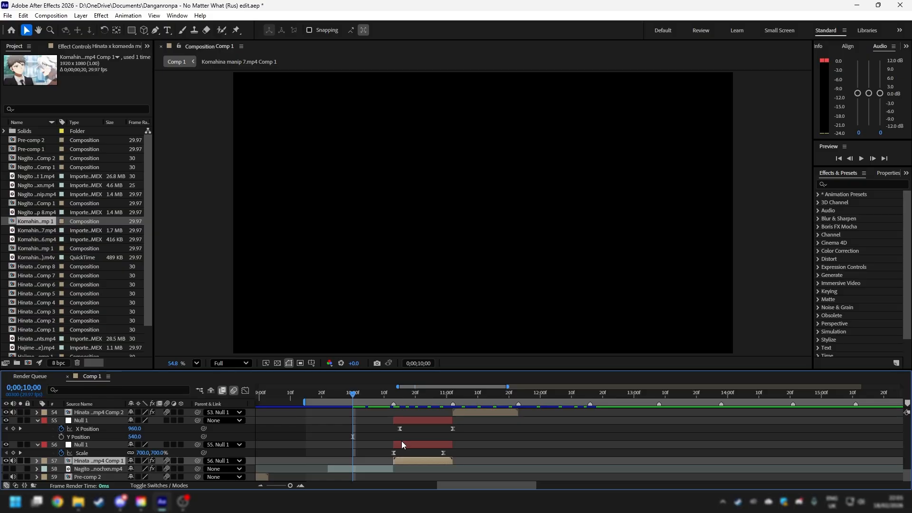
{"action": "key", "text": "p"}
{"action": "key", "text": "shift+r"}
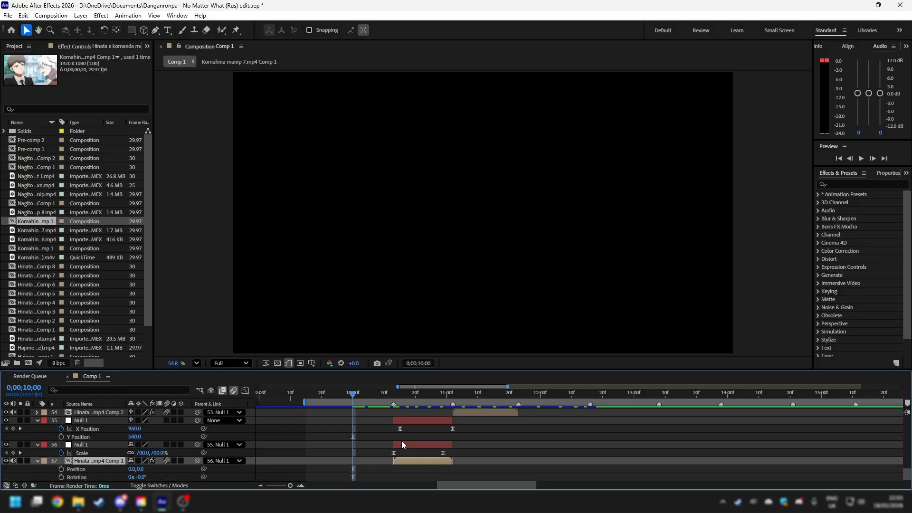
{"action": "scroll", "coordinate": [401, 441], "scroll_direction": "down", "scroll_amount": 1}
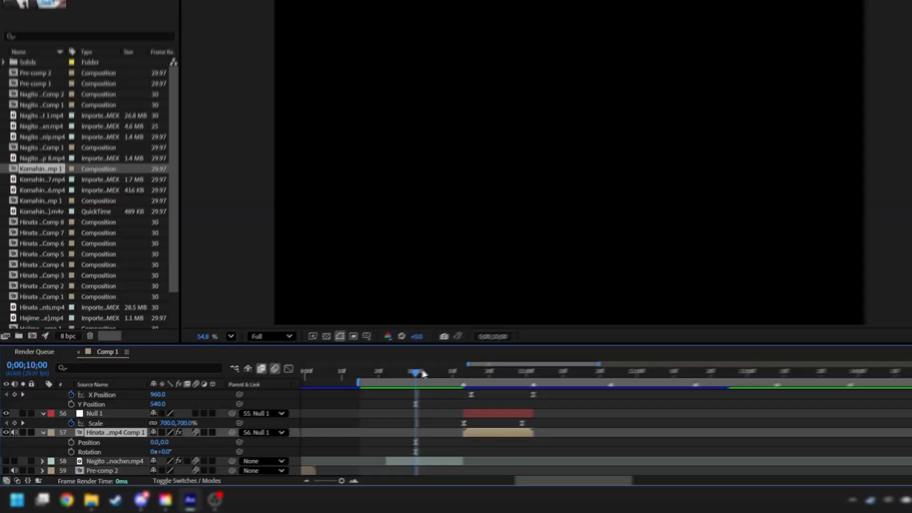
Start keyframing Position and Rotation of layer 57 at 0;00;10;09, a few frames before the clip begins
{"action": "left_click_drag", "start_coordinate": [569, 326], "coordinate": [700, 342]}
{"action": "left_click_drag", "start_coordinate": [441, 405], "coordinate": [392, 404]}
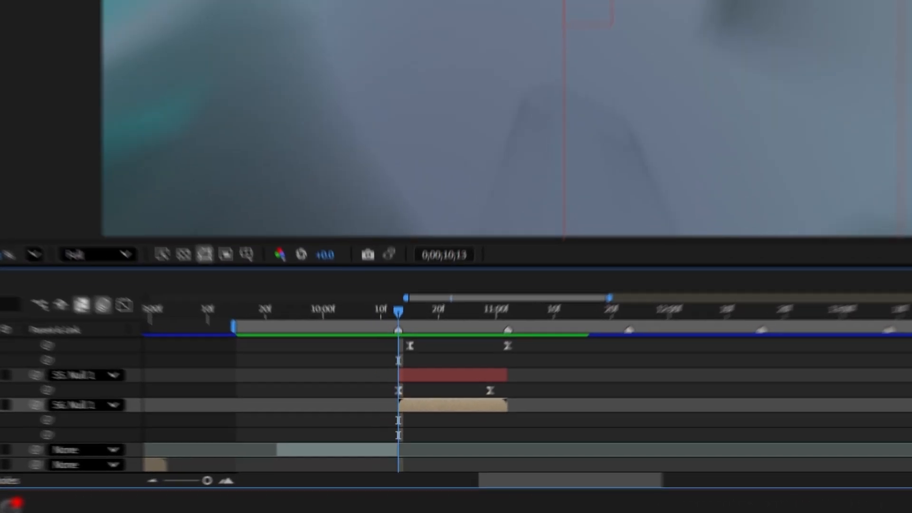
{"action": "key", "text": "Page_Up"}
{"action": "key", "text": "Page_Up"}
{"action": "key", "text": "Page_Up"}
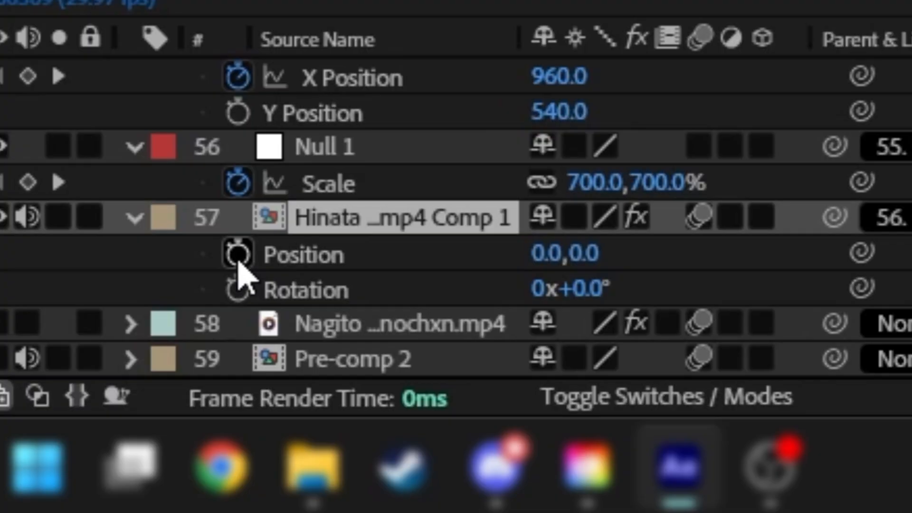
{"action": "left_click", "coordinate": [85, 269]}
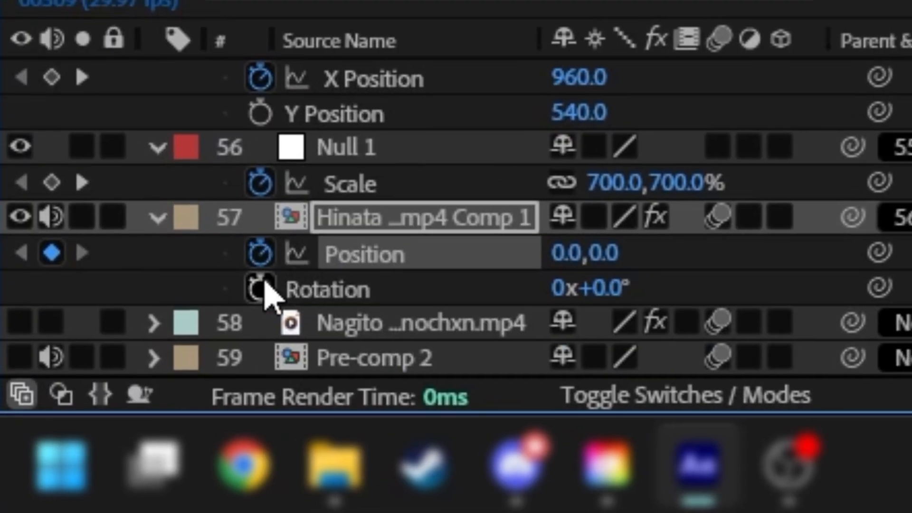
{"action": "left_click", "coordinate": [262, 287]}
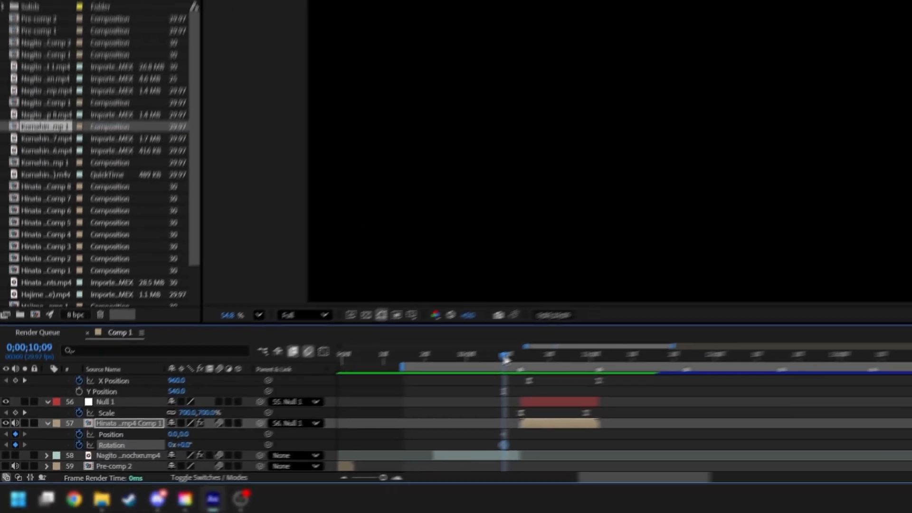
Add Position and Rotation keyframes to layer 57 at 0;00;11;06, a few frames after the clip ends
{"action": "left_click_drag", "start_coordinate": [505, 359], "coordinate": [601, 364]}
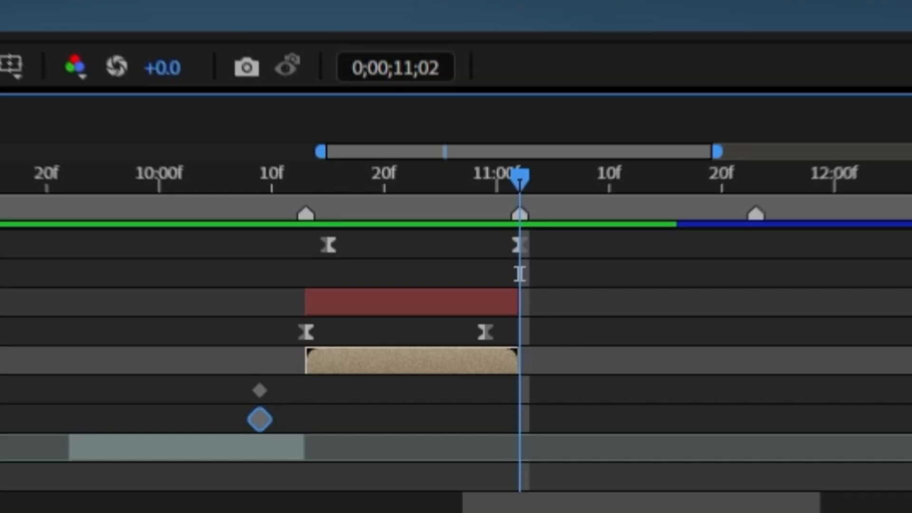
{"action": "left_click", "coordinate": [872, 159]}
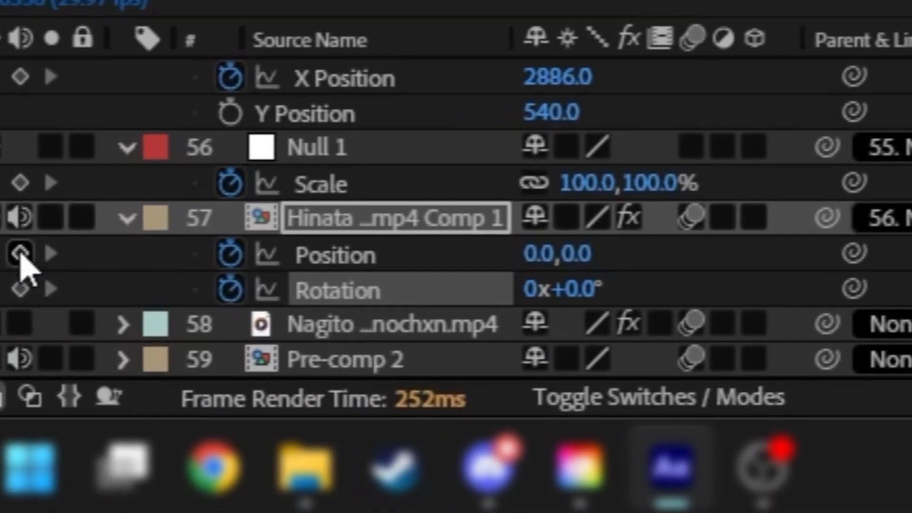
{"action": "left_click", "coordinate": [19, 253]}
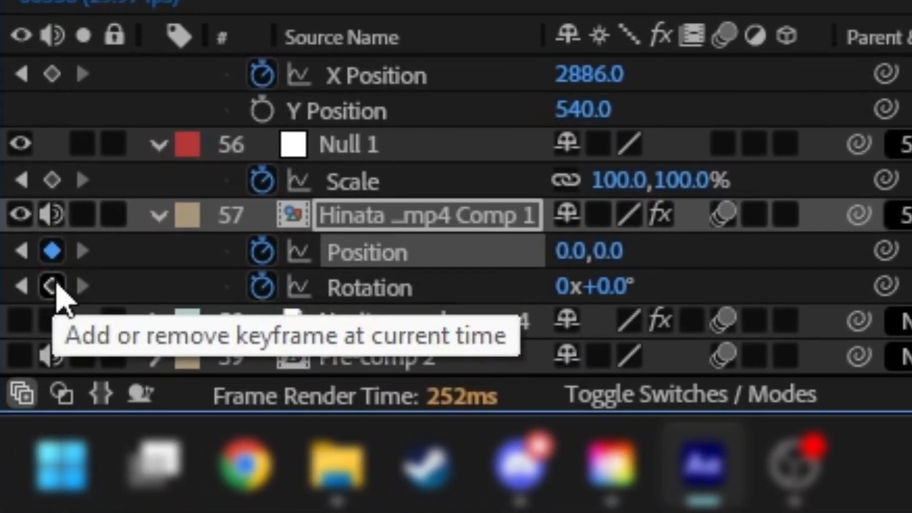
{"action": "left_click", "coordinate": [54, 285]}
Return to the first keyframes at 0;00;10;09 and separate the layer's Position into X and Y dimensions
{"action": "left_click_drag", "start_coordinate": [721, 335], "coordinate": [431, 375]}
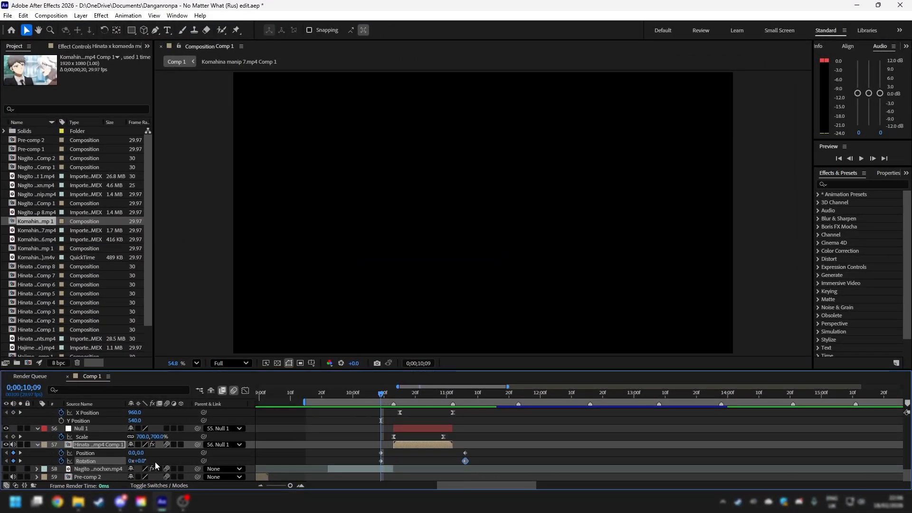
{"action": "right_click", "coordinate": [85, 454]}
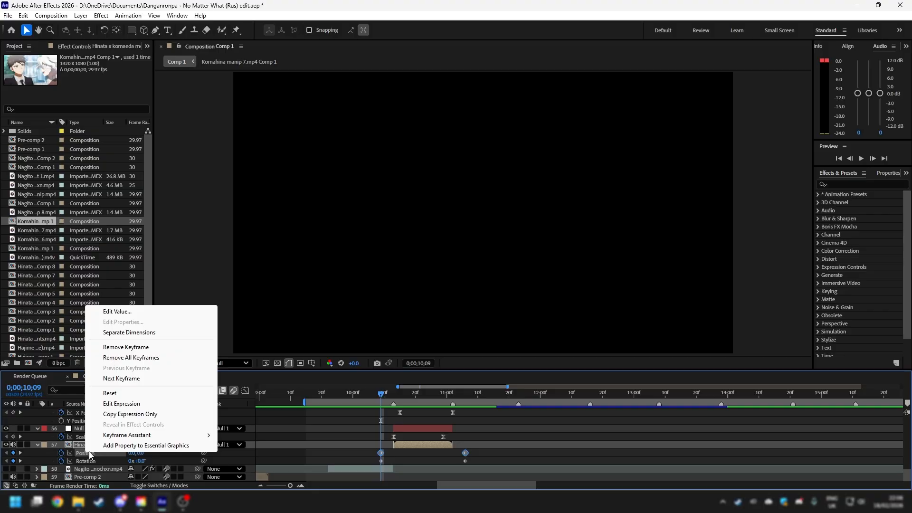
{"action": "left_click", "coordinate": [153, 334]}
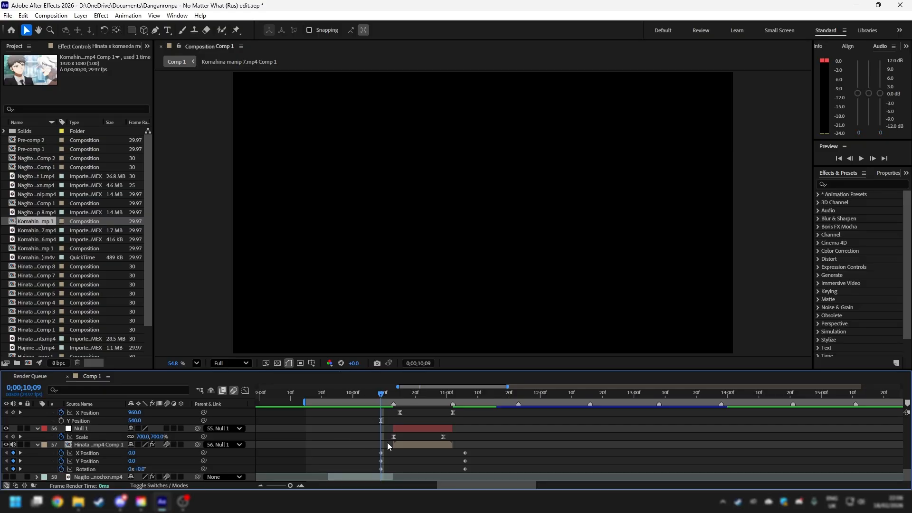
{"action": "scroll", "coordinate": [399, 443], "scroll_direction": "down", "scroll_amount": 1}
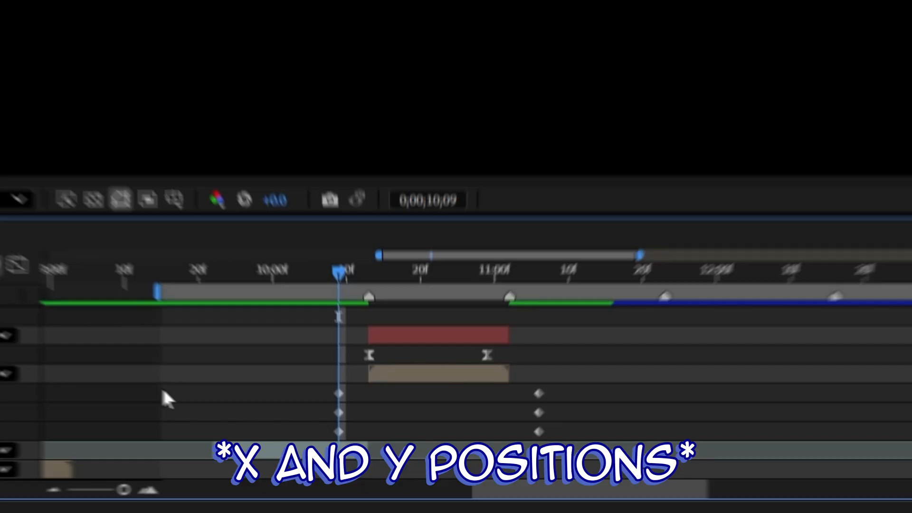
Set layer 57's Y Position to 70 at both the 0;00;10;09 and 0;00;11;06 keyframes
{"action": "left_click", "coordinate": [338, 412]}
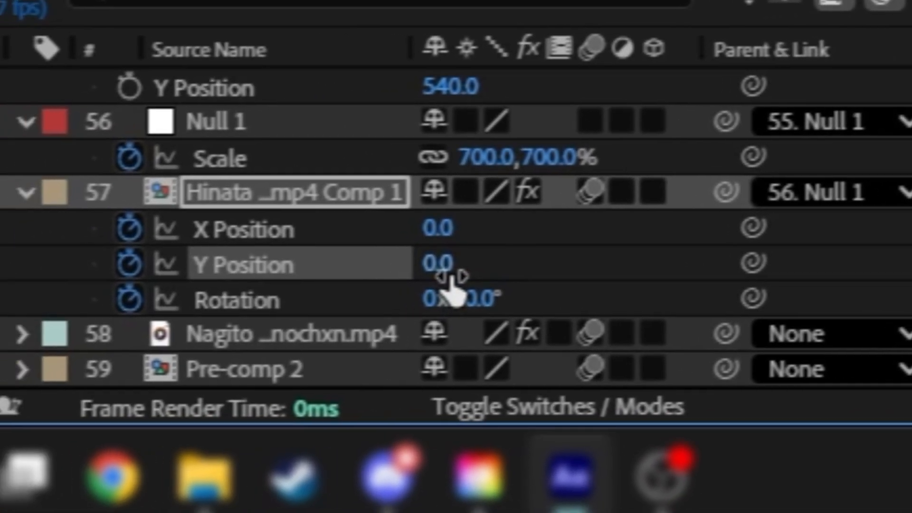
{"action": "left_click_drag", "start_coordinate": [292, 281], "coordinate": [367, 291]}
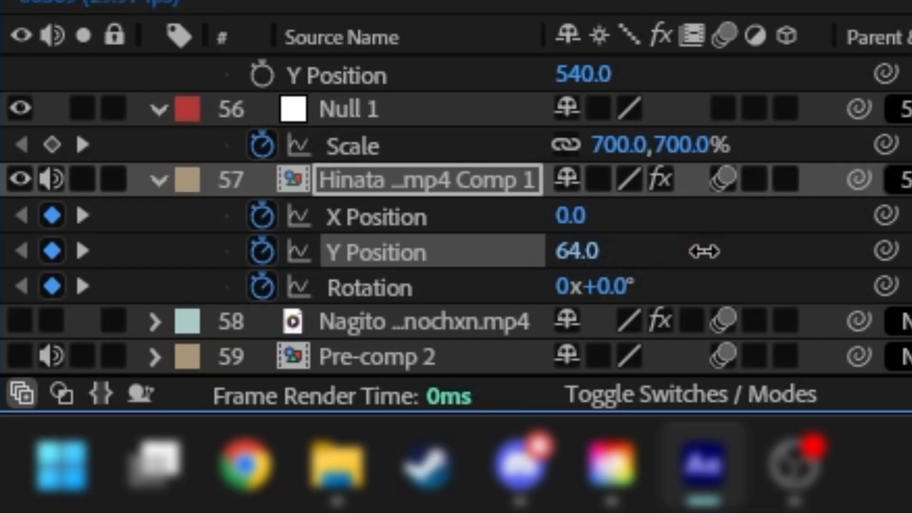
{"action": "left_click_drag", "start_coordinate": [706, 249], "coordinate": [703, 249]}
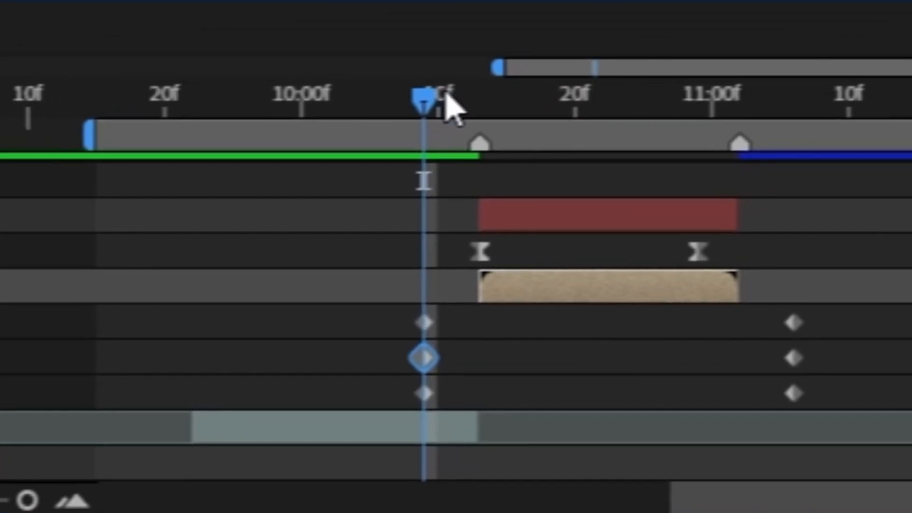
{"action": "left_click_drag", "start_coordinate": [892, 52], "coordinate": [911, 74]}
{"action": "left_click_drag", "start_coordinate": [372, 127], "coordinate": [562, 157]}
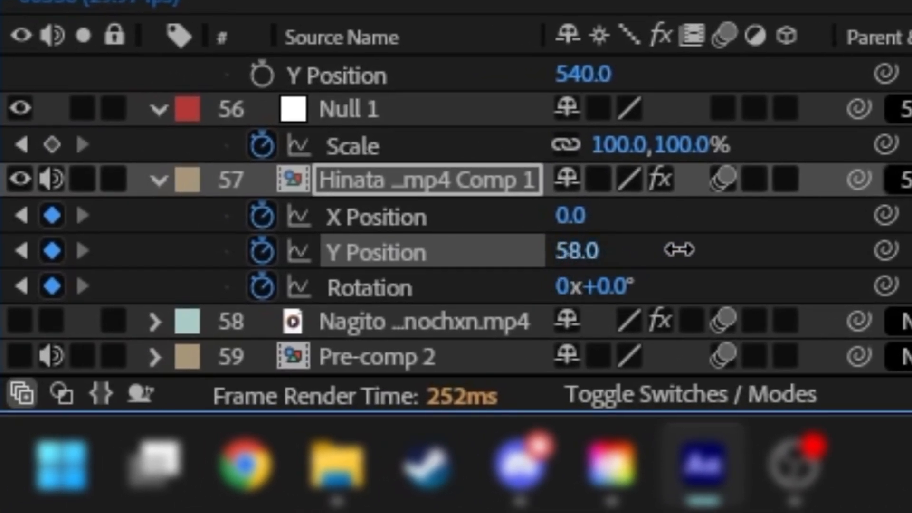
{"action": "left_click_drag", "start_coordinate": [700, 248], "coordinate": [702, 248]}
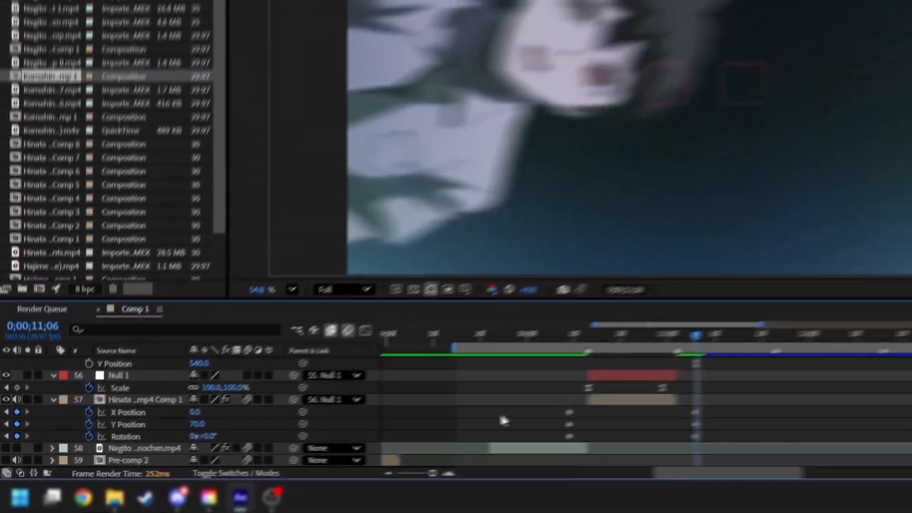
Add a middle Y Position keyframe to layer 57 at 0;00;10;21 with a value of -30
{"action": "left_click", "coordinate": [424, 377]}
{"action": "left_click_drag", "start_coordinate": [426, 369], "coordinate": [474, 364]}
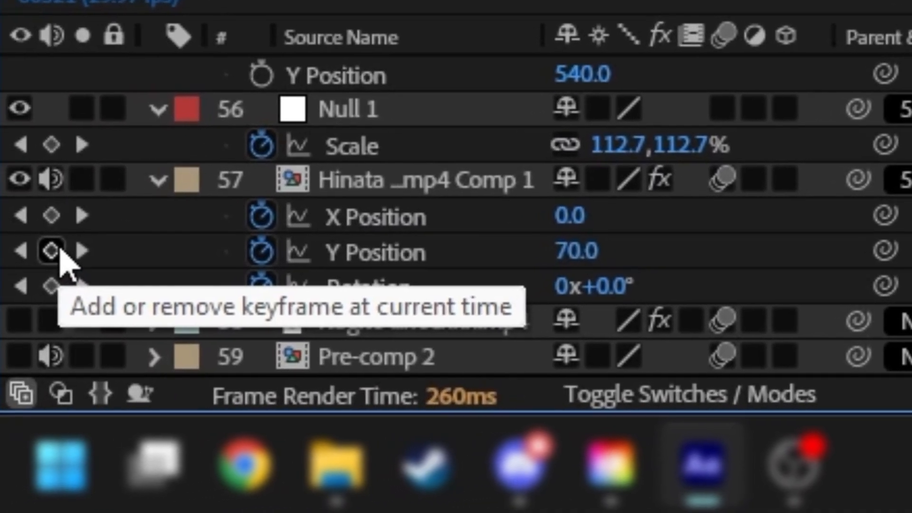
{"action": "left_click", "coordinate": [0, 258]}
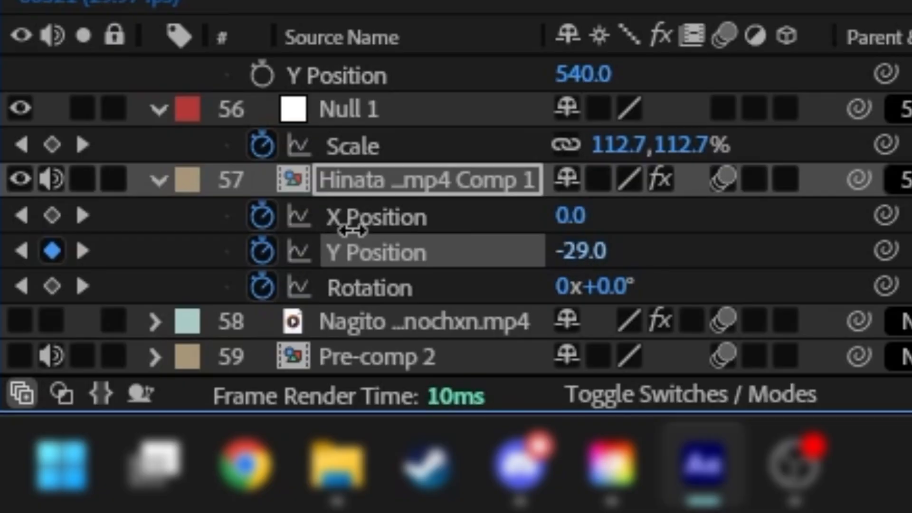
{"action": "left_click_drag", "start_coordinate": [353, 231], "coordinate": [347, 225]}
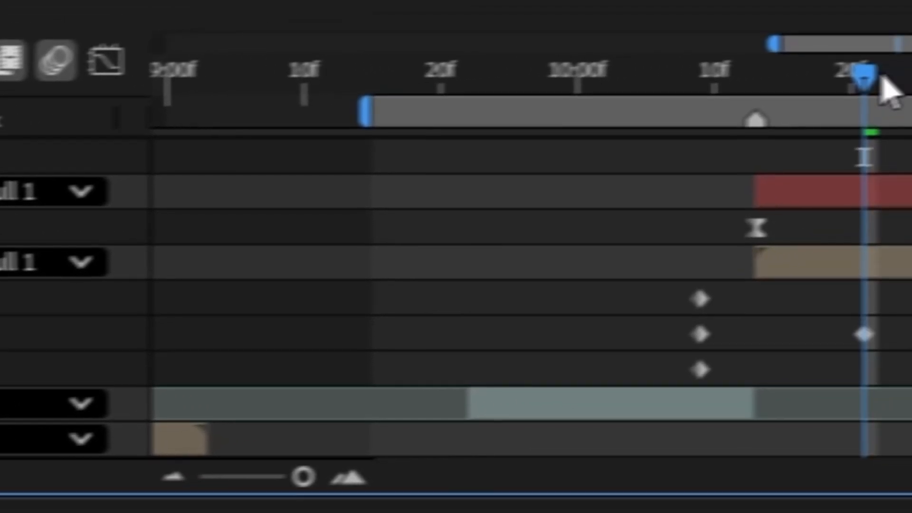
Give layer 57 a slight positive rotation at the first Rotation keyframe, 0;00;10;09
{"action": "left_click_drag", "start_coordinate": [656, 90], "coordinate": [247, 95]}
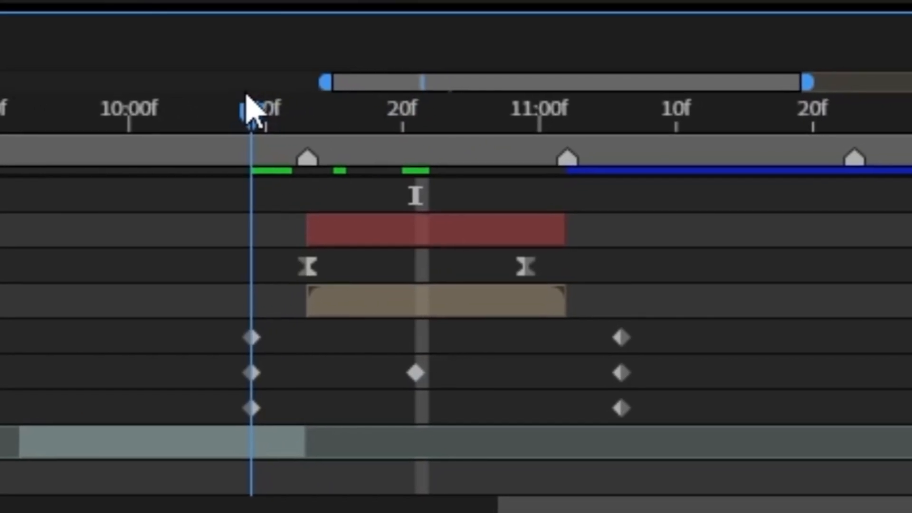
{"action": "left_click", "coordinate": [252, 408]}
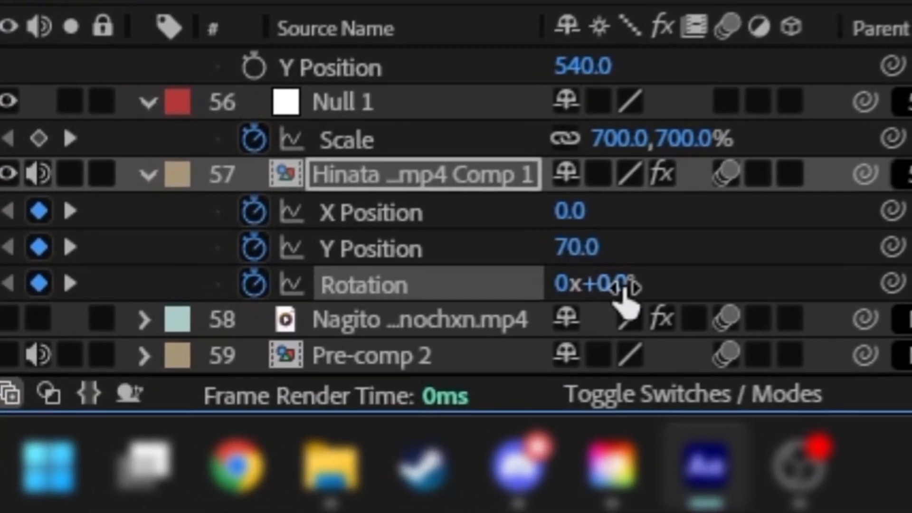
{"action": "left_click_drag", "start_coordinate": [623, 287], "coordinate": [636, 286]}
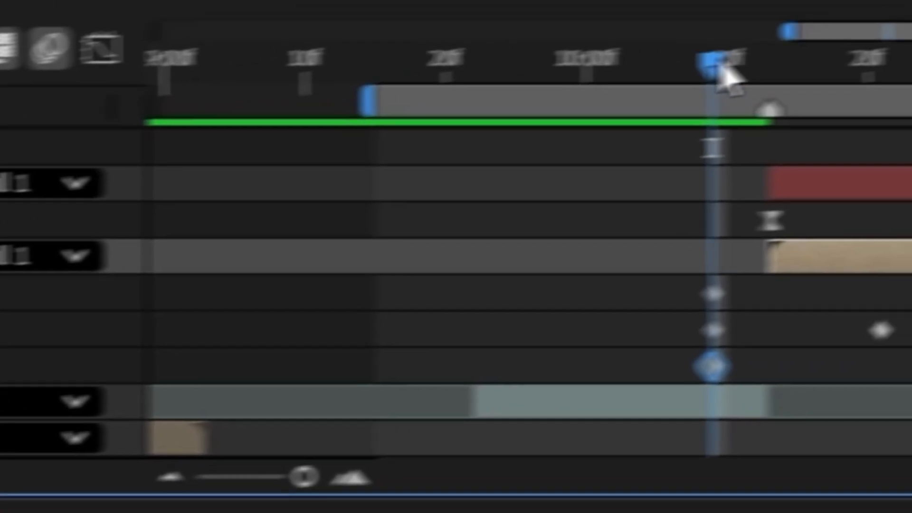
Set layer 57's rotation to -3° at the last Rotation keyframe, 0;00;11;06
{"action": "left_click_drag", "start_coordinate": [423, 93], "coordinate": [795, 129]}
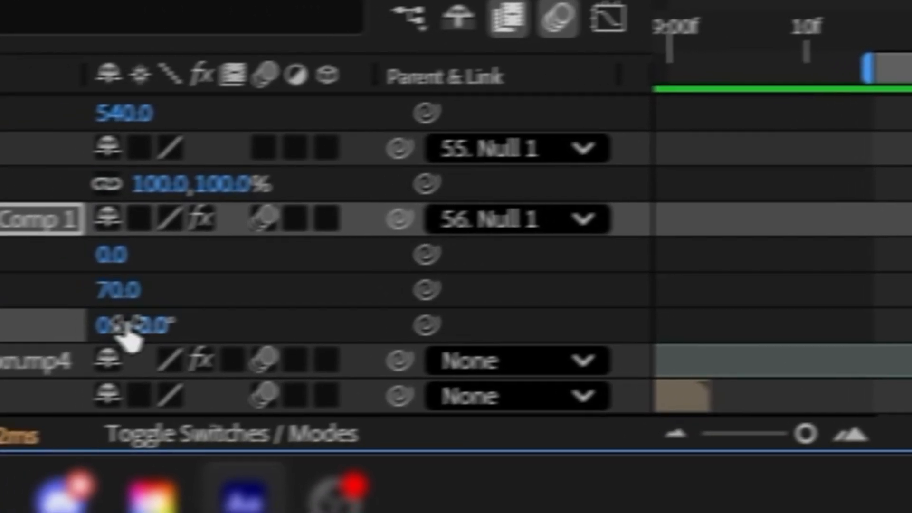
{"action": "left_click_drag", "start_coordinate": [128, 331], "coordinate": [122, 331]}
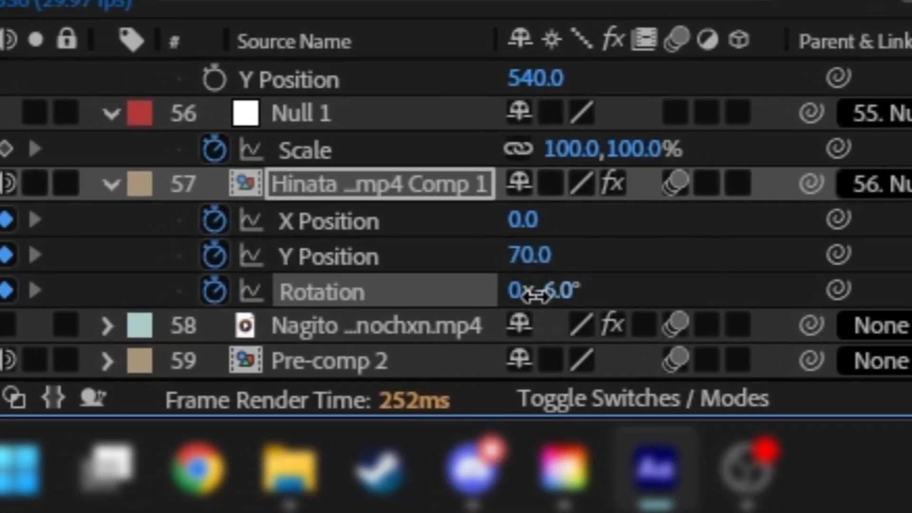
{"action": "left_click_drag", "start_coordinate": [534, 296], "coordinate": [540, 296]}
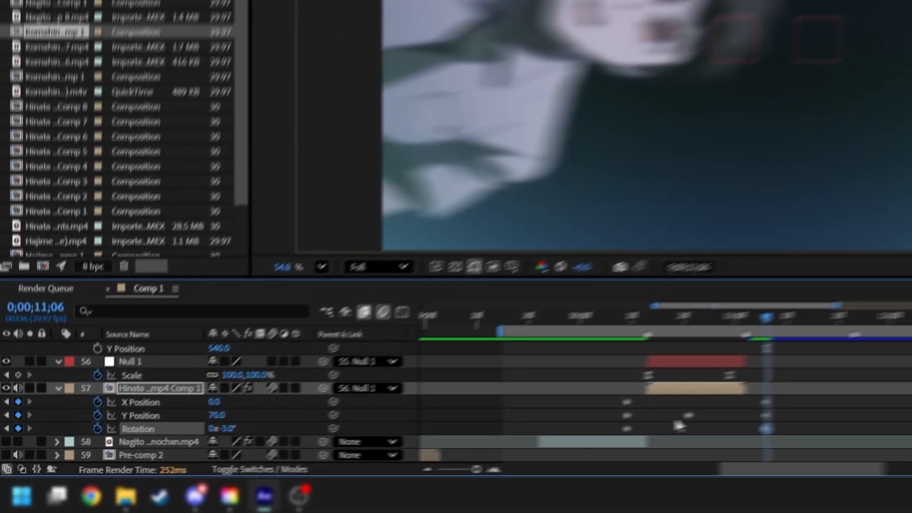
Apply Easy Ease to all Y Position and Rotation keyframes of layer 57 and remove its X Position animation
{"action": "left_click_drag", "start_coordinate": [589, 442], "coordinate": [456, 449]}
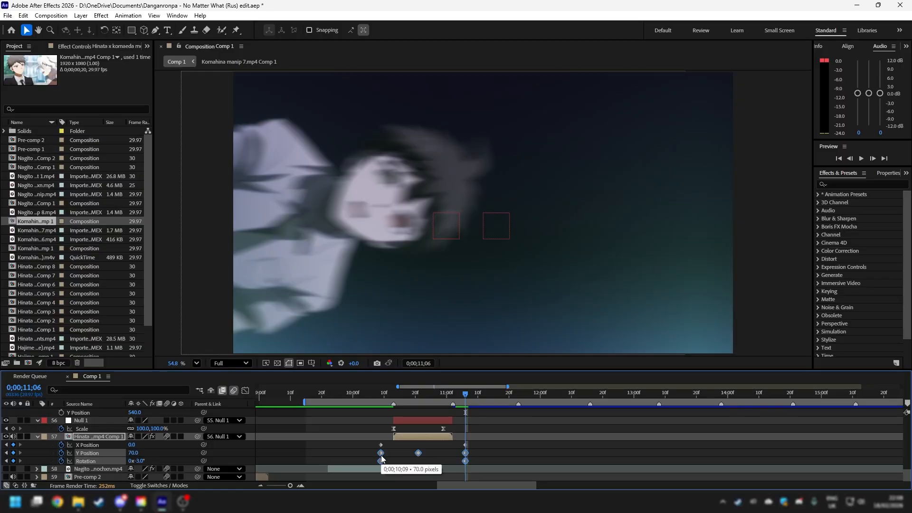
{"action": "right_click", "coordinate": [382, 459]}
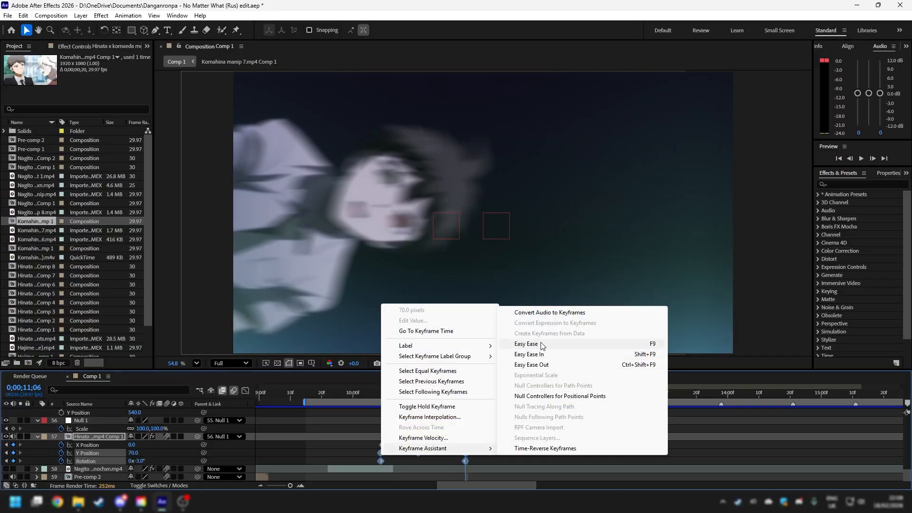
{"action": "left_click", "coordinate": [542, 344]}
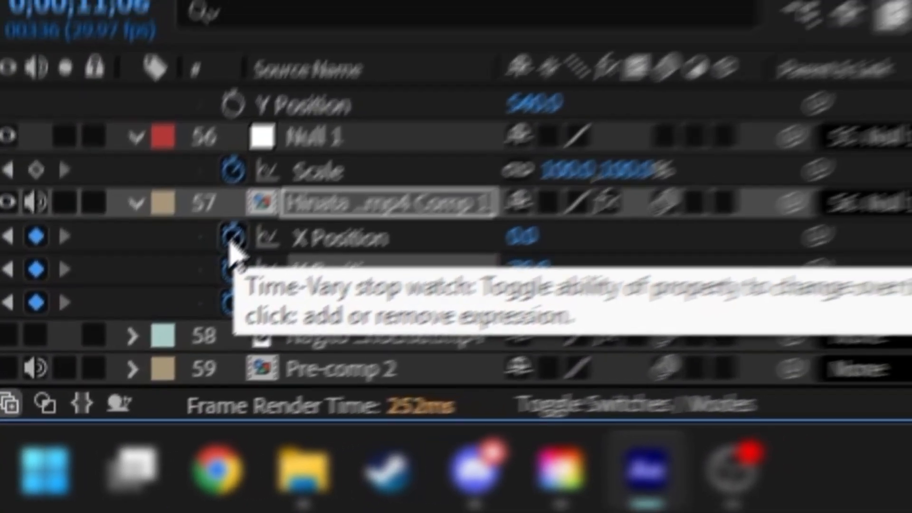
{"action": "left_click", "coordinate": [231, 242]}
{"action": "left_click", "coordinate": [376, 440]}
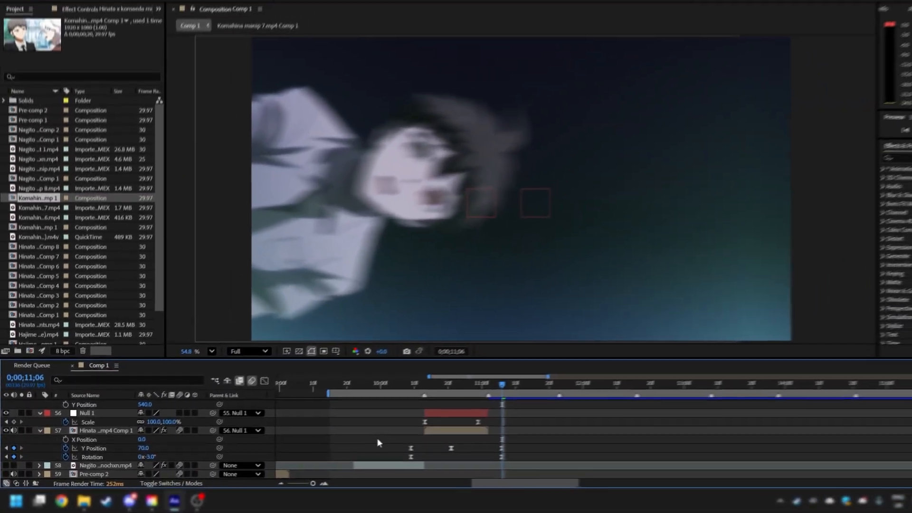
Adjust the Y Position of layer 57 slightly at its middle keyframe, 0;00;10;21, and preview the clip's movement
{"action": "left_click_drag", "start_coordinate": [457, 391], "coordinate": [426, 412]}
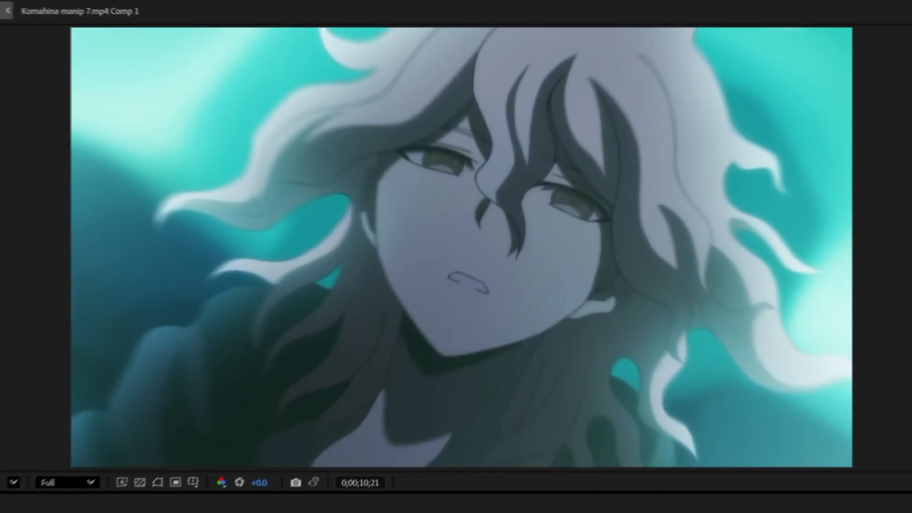
{"action": "left_click_drag", "start_coordinate": [370, 468], "coordinate": [412, 374]}
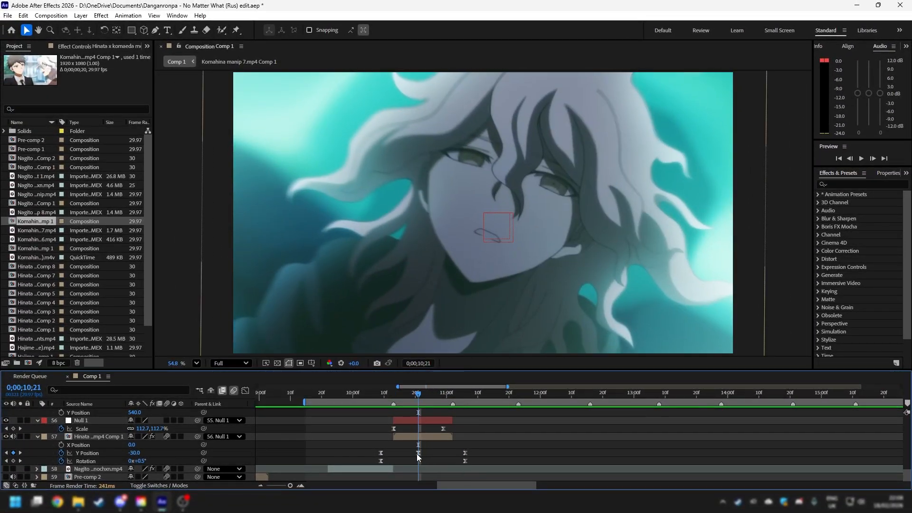
{"action": "left_click", "coordinate": [417, 454]}
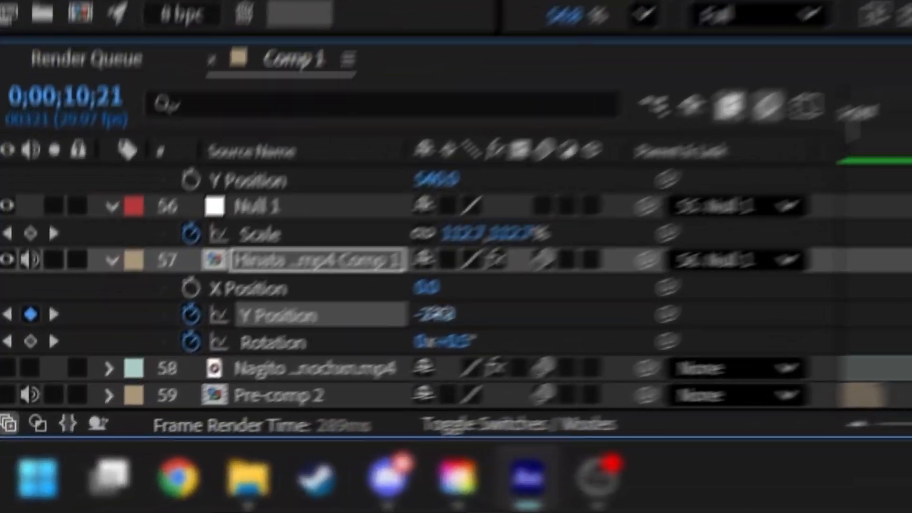
{"action": "left_click_drag", "start_coordinate": [418, 304], "coordinate": [408, 303]}
{"action": "left_click_drag", "start_coordinate": [583, 215], "coordinate": [575, 216]}
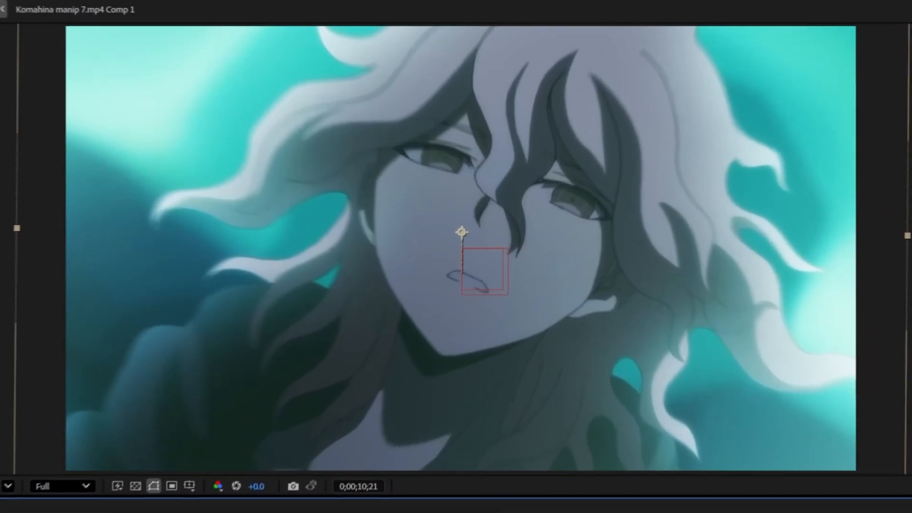
{"action": "left_click_drag", "start_coordinate": [418, 393], "coordinate": [405, 394]}
{"action": "key", "text": "space"}
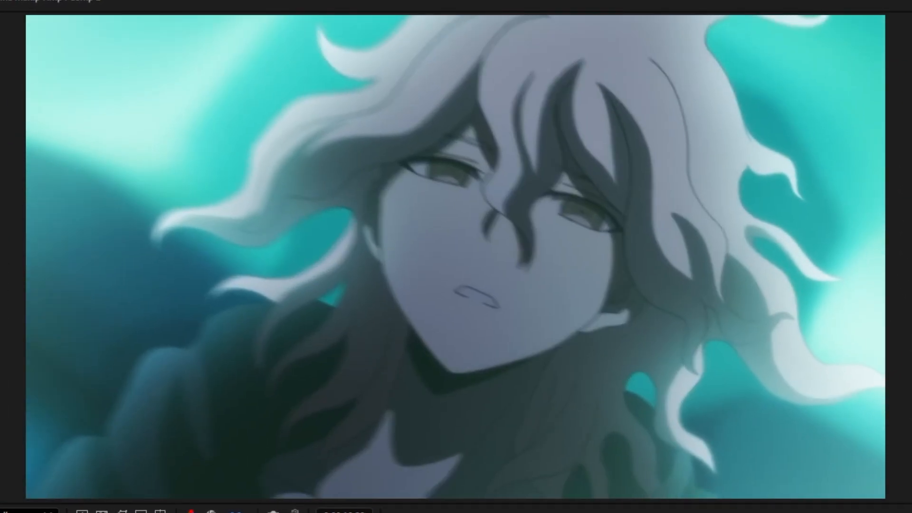
{"action": "key", "text": "space"}
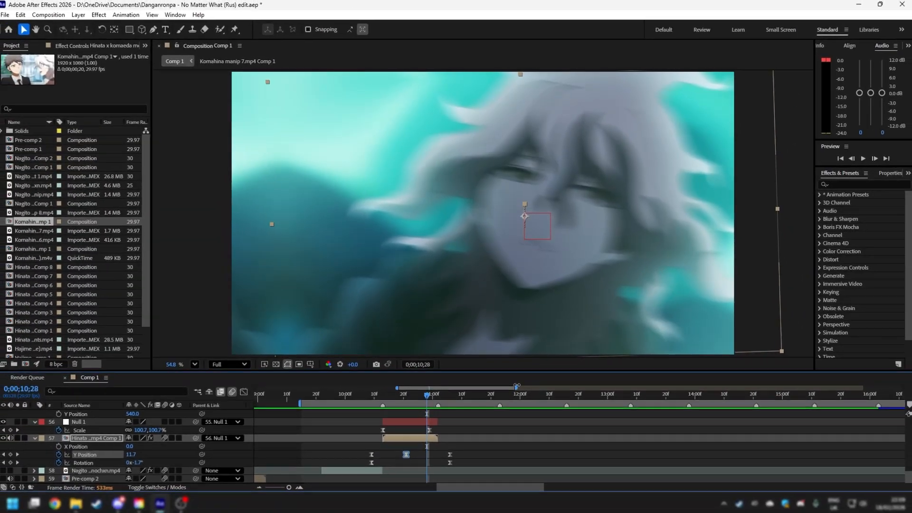
Copy all Y Position and Rotation keyframes of layer 57
{"action": "left_click_drag", "start_coordinate": [517, 386], "coordinate": [537, 386]}
{"action": "scroll", "coordinate": [448, 430], "scroll_direction": "down", "scroll_amount": 1}
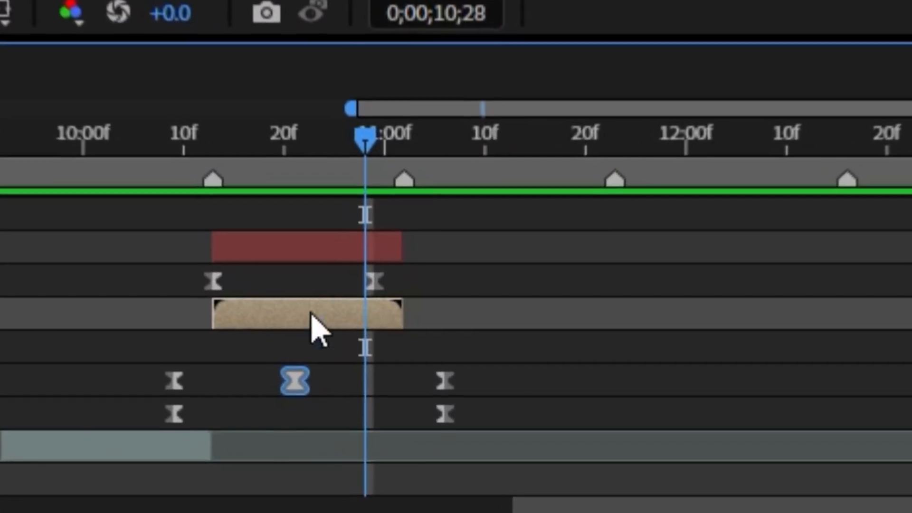
{"action": "scroll", "coordinate": [476, 431], "scroll_direction": "up", "scroll_amount": 2}
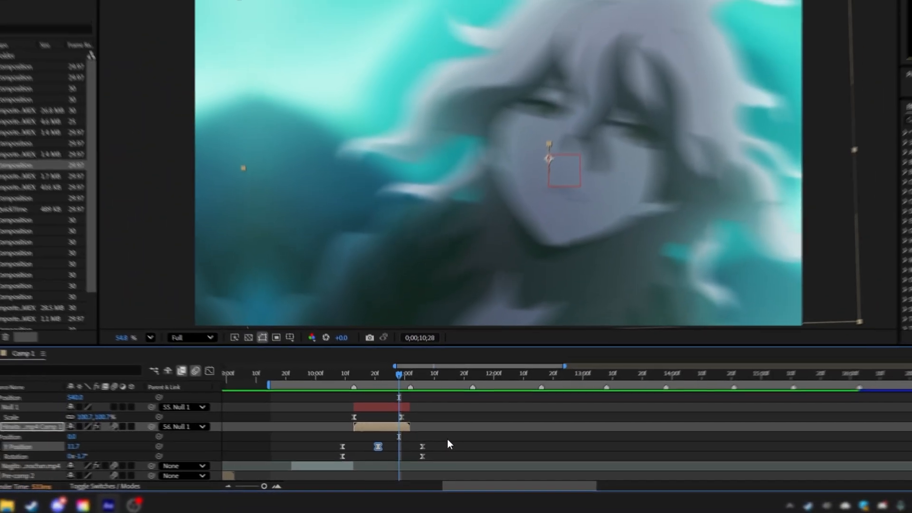
{"action": "left_click_drag", "start_coordinate": [447, 440], "coordinate": [329, 455]}
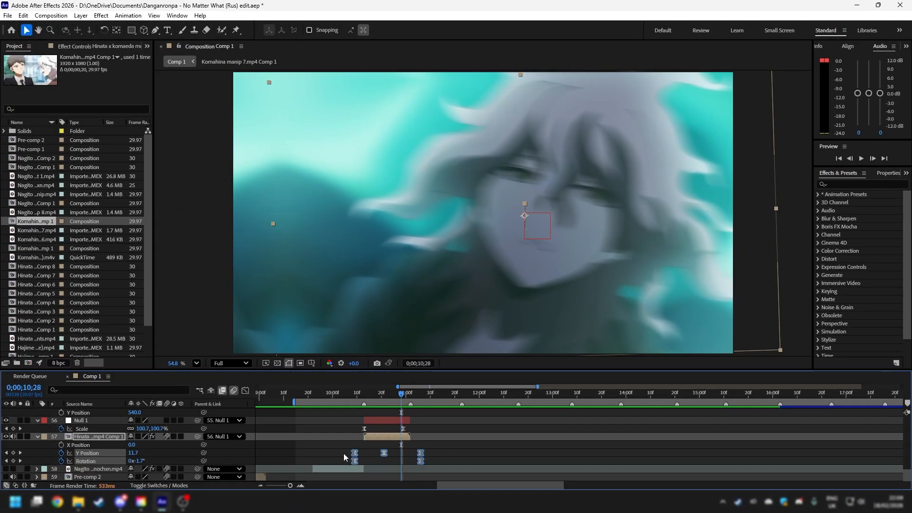
{"action": "left_click", "coordinate": [23, 16]}
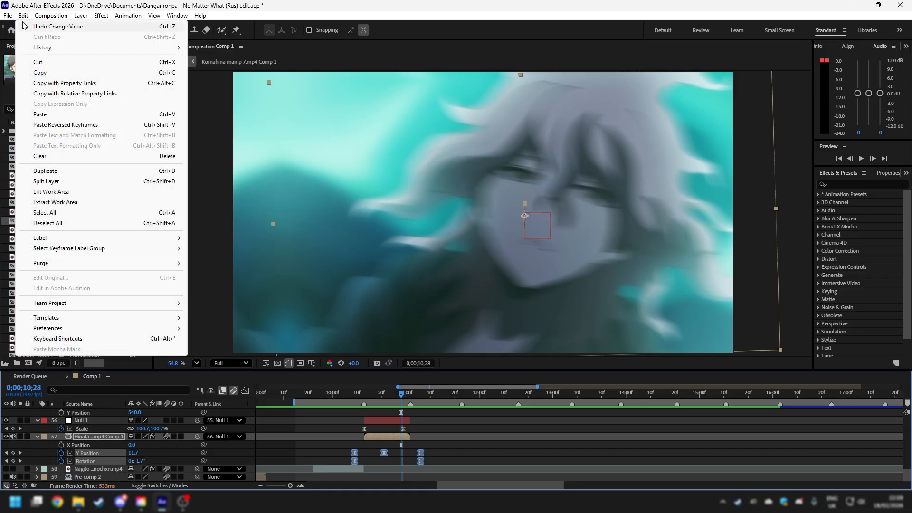
{"action": "left_click", "coordinate": [48, 72]}
Paste the copied keyframes onto layer 54 starting at 0;00;10;28, a few frames before the clip begins
{"action": "scroll", "coordinate": [447, 443], "scroll_direction": "up", "scroll_amount": 2}
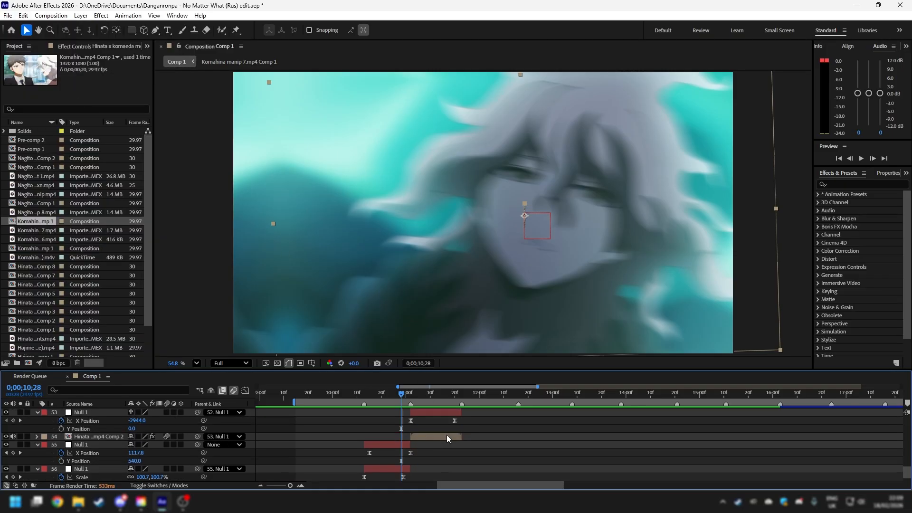
{"action": "left_click_drag", "start_coordinate": [407, 390], "coordinate": [411, 386]}
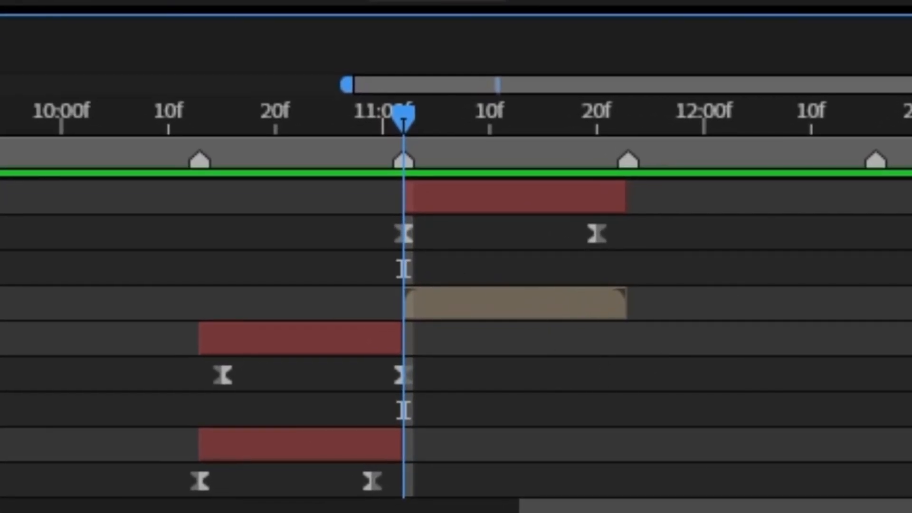
{"action": "scroll", "coordinate": [217, 305], "scroll_direction": "down", "scroll_amount": 6}
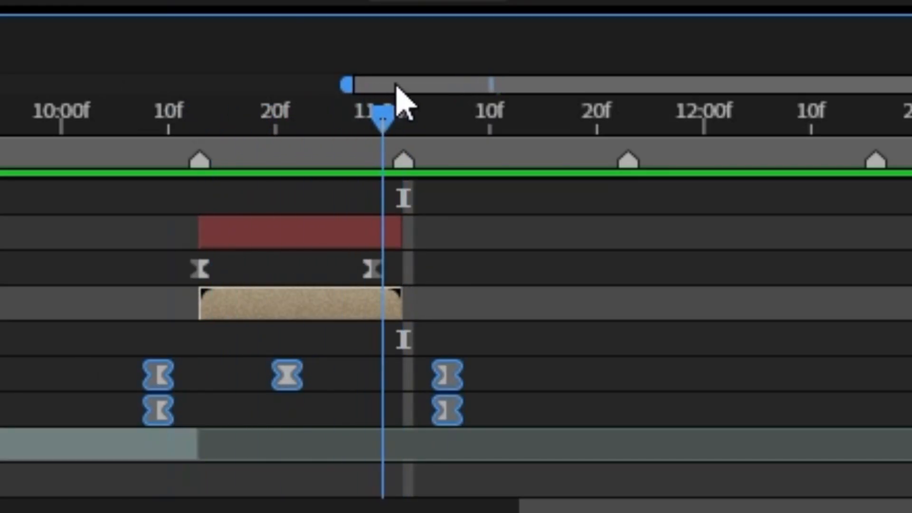
{"action": "scroll", "coordinate": [465, 266], "scroll_direction": "up", "scroll_amount": 3}
{"action": "left_click", "coordinate": [510, 411]}
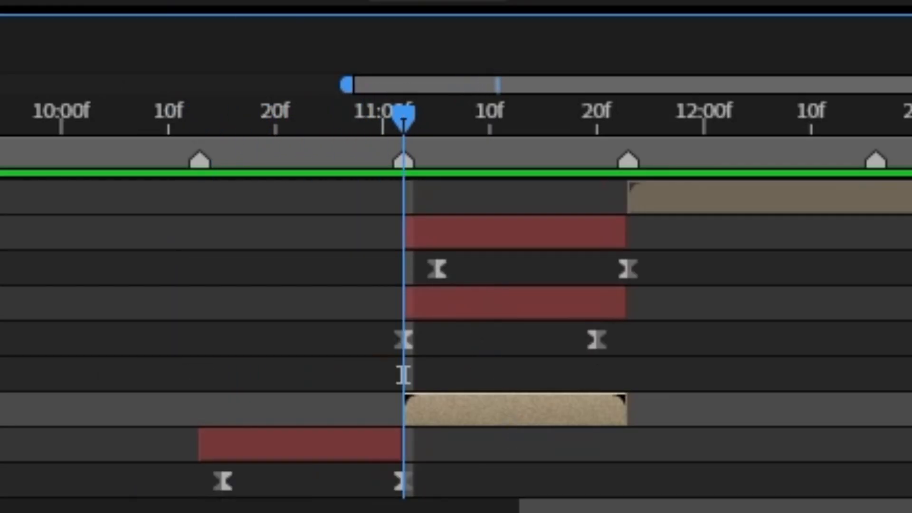
{"action": "key", "text": "Page_Up"}
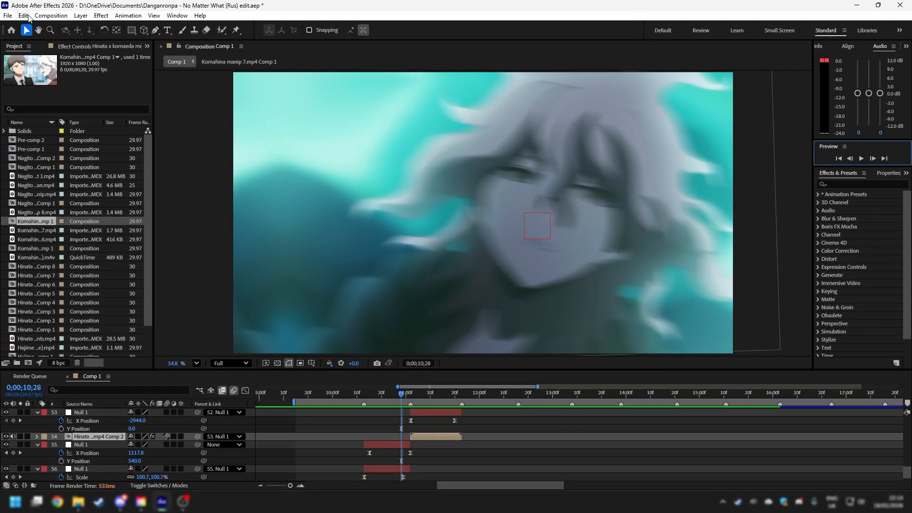
{"action": "left_click", "coordinate": [23, 15]}
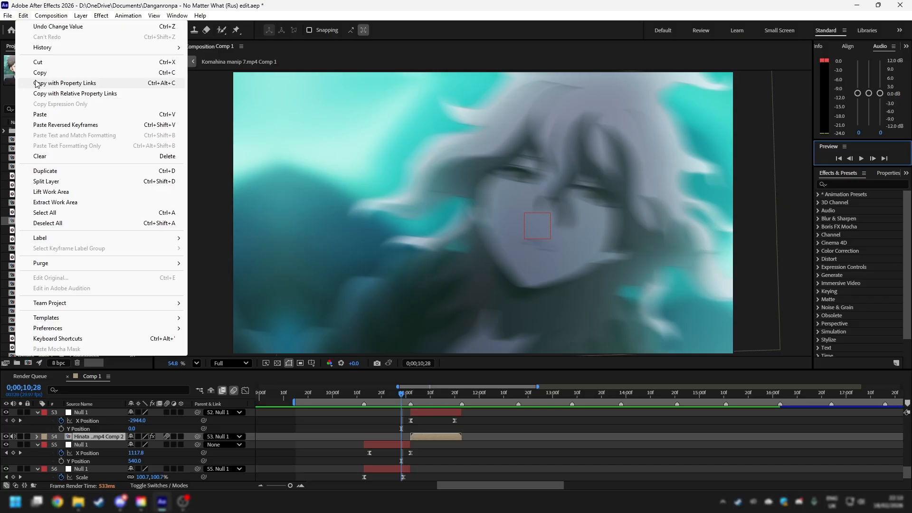
{"action": "left_click", "coordinate": [60, 115]}
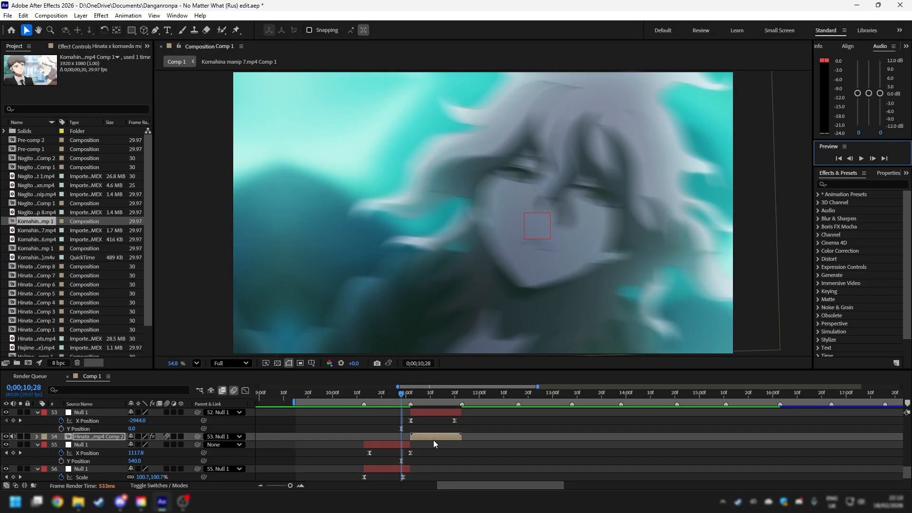
{"action": "key", "text": "ctrl+v"}
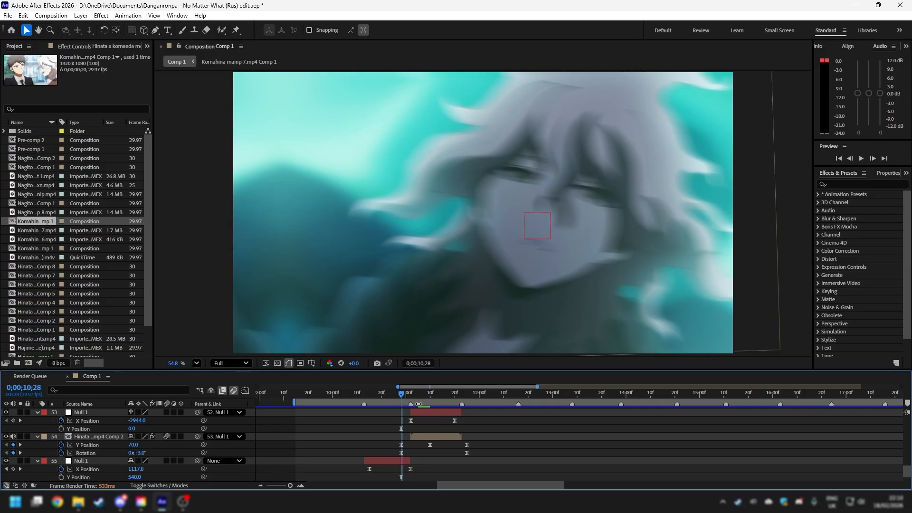
{"action": "mouse_move", "coordinate": [403, 393]}
{"action": "left_mouse_down"}
{"action": "mouse_move", "coordinate": [426, 385]}
{"action": "mouse_move", "coordinate": [394, 378]}
{"action": "mouse_move", "coordinate": [431, 375]}
{"action": "mouse_move", "coordinate": [401, 376]}
{"action": "left_mouse_up"}
{"action": "scroll", "coordinate": [417, 434], "scroll_direction": "down", "scroll_amount": 4}
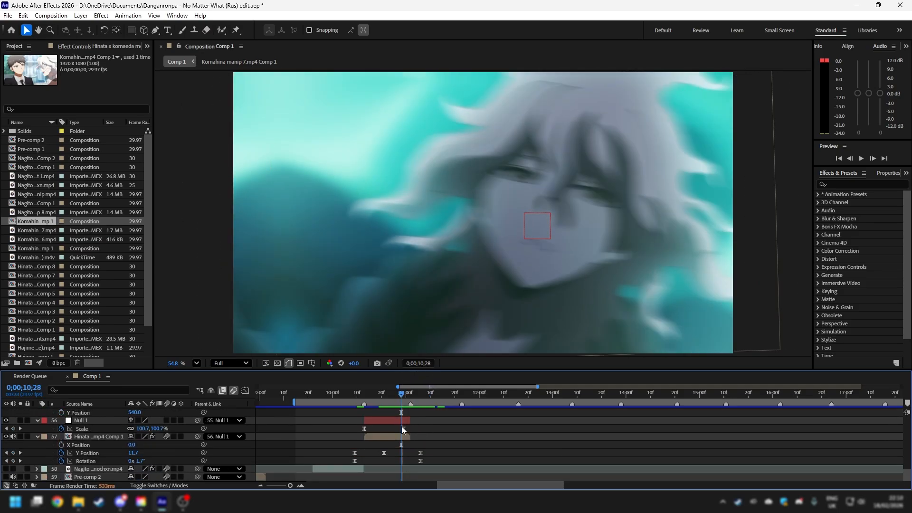
{"action": "scroll", "coordinate": [435, 427], "scroll_direction": "up", "scroll_amount": 4}
{"action": "left_click", "coordinate": [416, 393]}
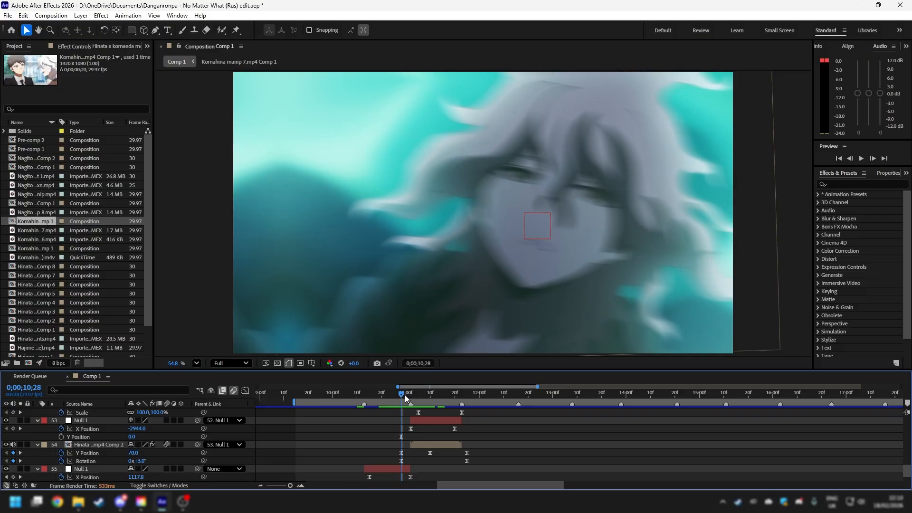
{"action": "left_click_drag", "start_coordinate": [415, 394], "coordinate": [402, 394]}
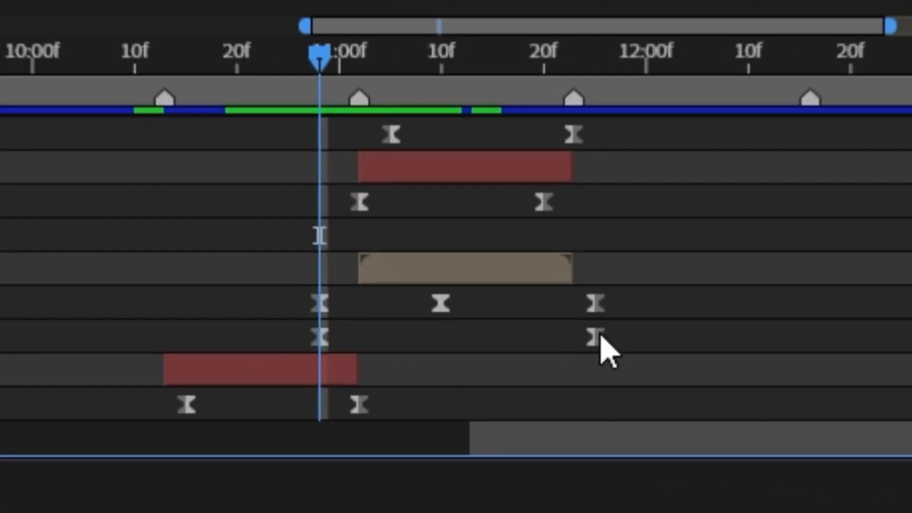
Try shifting layer 54's two Rotation keyframes earlier and return them to line up with the Y Position keyframes
{"action": "left_click_drag", "start_coordinate": [467, 461], "coordinate": [426, 461]}
{"action": "left_click_drag", "start_coordinate": [428, 334], "coordinate": [284, 323]}
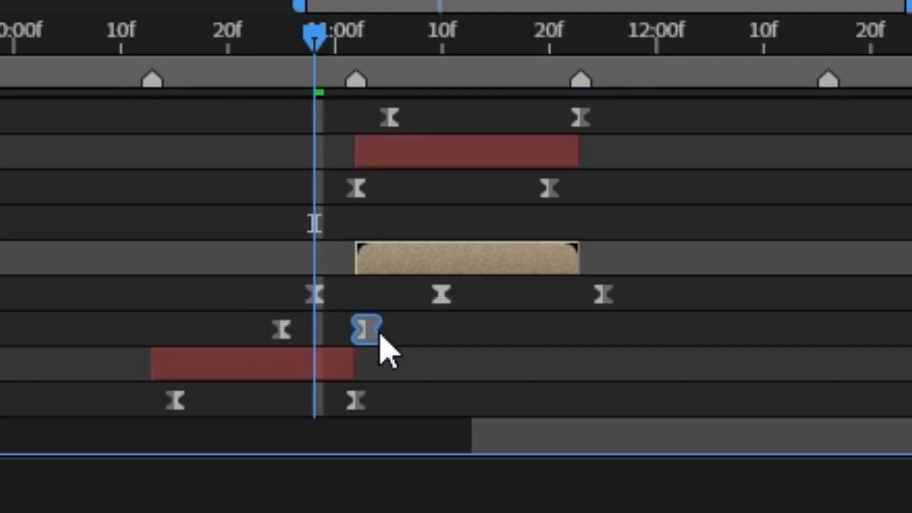
{"action": "left_click_drag", "start_coordinate": [386, 349], "coordinate": [473, 349]}
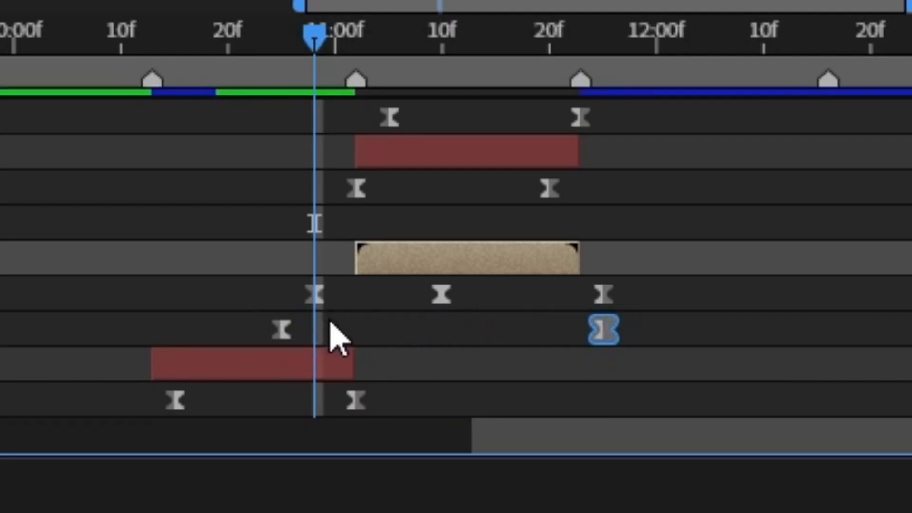
{"action": "left_click_drag", "start_coordinate": [282, 331], "coordinate": [339, 341]}
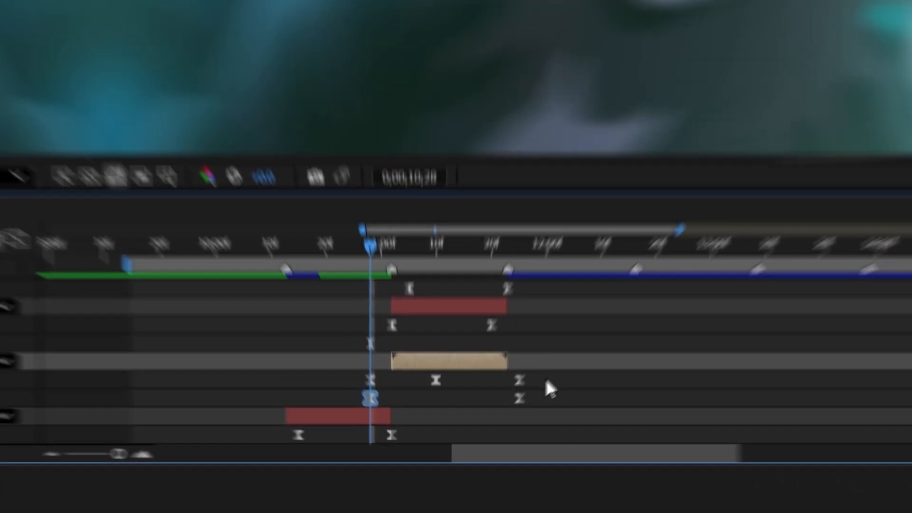
Move layer 54's middle Y Position keyframe to about 0;00;11;12 and its last Y Position and Rotation keyframes to about 0;00;11;27, and preview the motion
{"action": "left_click_drag", "start_coordinate": [478, 451], "coordinate": [463, 463]}
{"action": "mouse_move", "coordinate": [593, 304]}
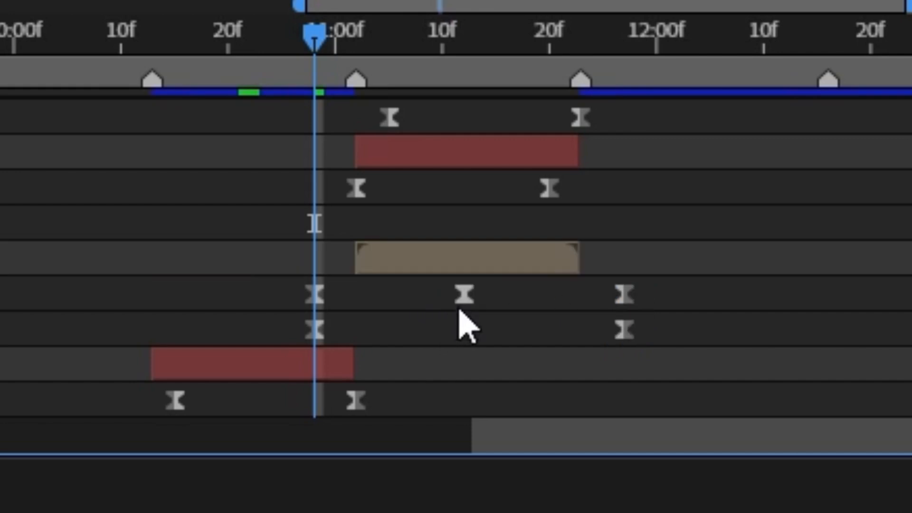
{"action": "left_click", "coordinate": [457, 294]}
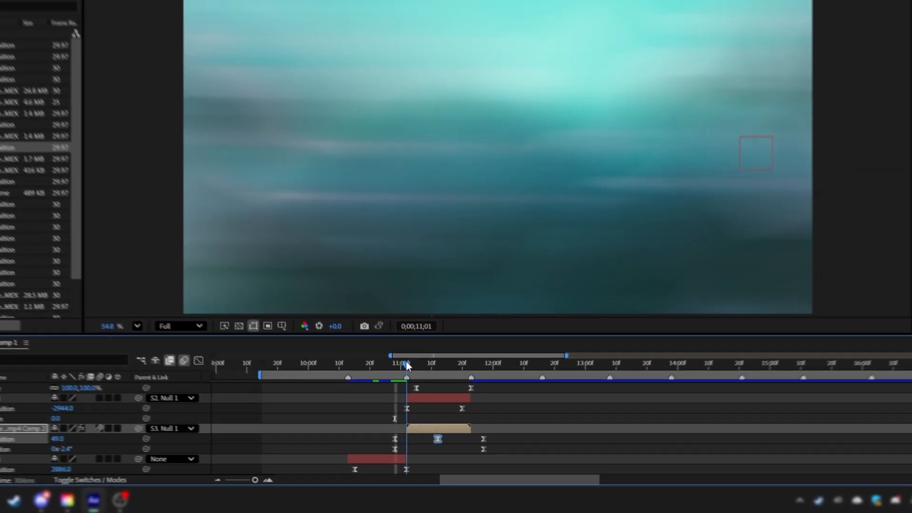
{"action": "left_click_drag", "start_coordinate": [406, 361], "coordinate": [465, 369]}
{"action": "left_click_drag", "start_coordinate": [443, 397], "coordinate": [403, 398]}
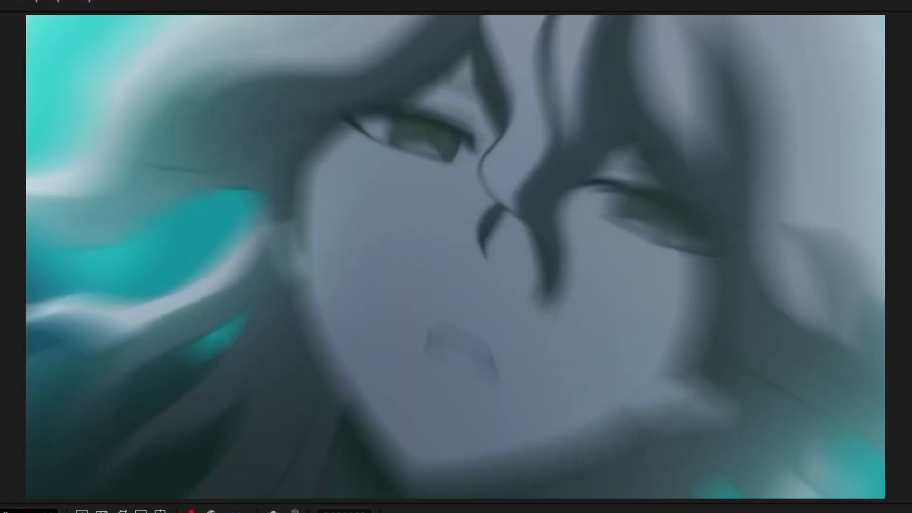
{"action": "left_click_drag", "start_coordinate": [303, 494], "coordinate": [416, 495]}
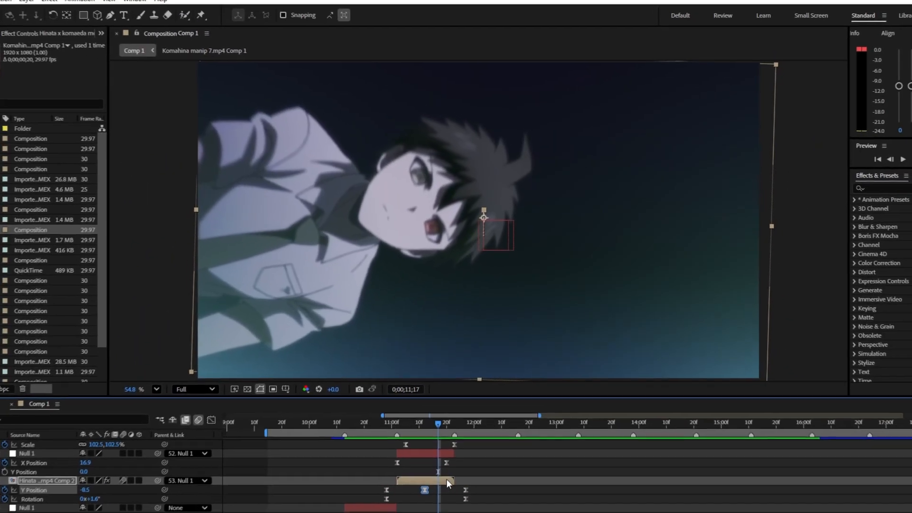
Paste the copied Y Position and Rotation keyframes onto layer 51 starting at 0;00;11;19
{"action": "scroll", "coordinate": [447, 483], "scroll_direction": "up", "scroll_amount": 10}
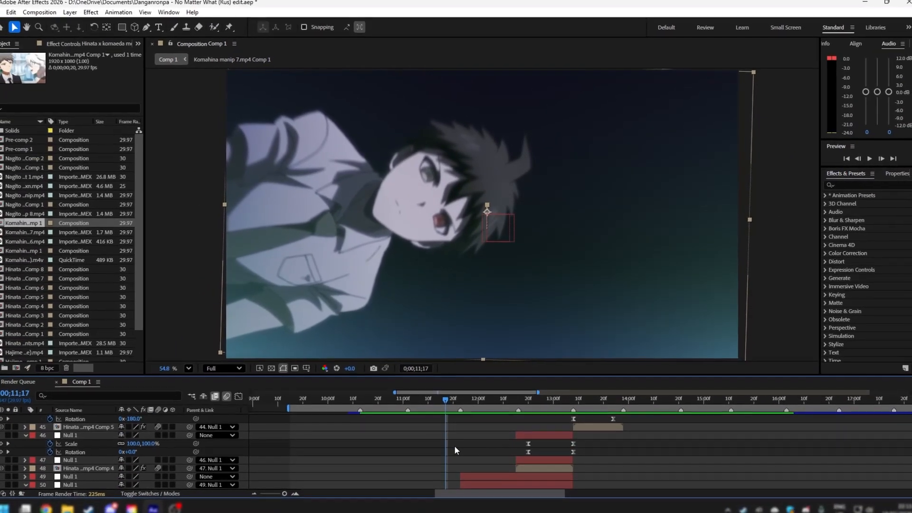
{"action": "scroll", "coordinate": [597, 433], "scroll_direction": "down", "scroll_amount": 10}
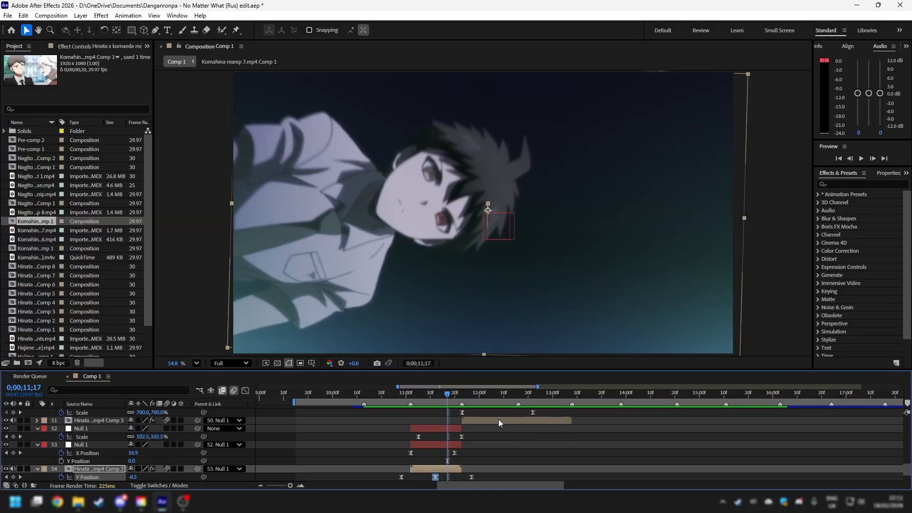
{"action": "left_click", "coordinate": [498, 419]}
{"action": "scroll", "coordinate": [495, 452], "scroll_direction": "up", "scroll_amount": 3}
{"action": "scroll", "coordinate": [494, 451], "scroll_direction": "down", "scroll_amount": 1}
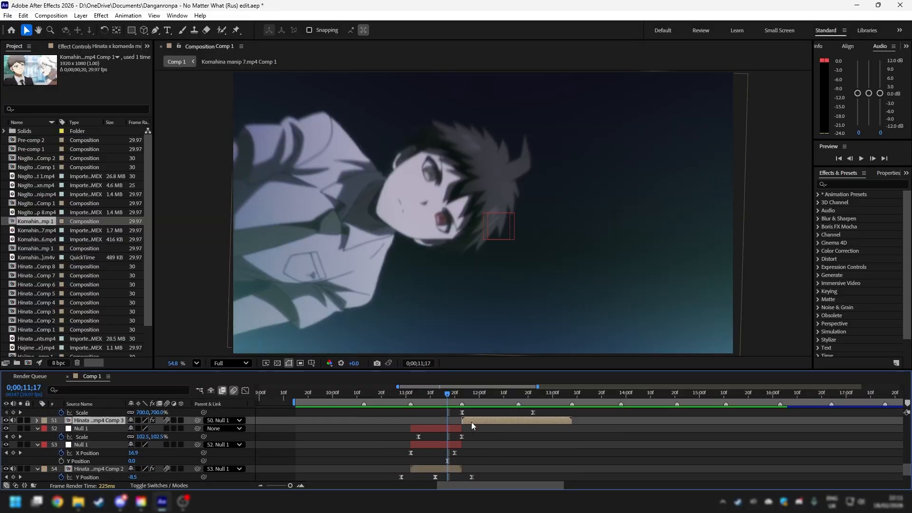
{"action": "key", "text": "ctrl+v"}
{"action": "mouse_move", "coordinate": [447, 394]}
{"action": "left_mouse_down"}
{"action": "mouse_move", "coordinate": [432, 393]}
{"action": "mouse_move", "coordinate": [456, 393]}
{"action": "left_mouse_up"}
Move layer 51's last Y Position and Rotation keyframes to 0;00;13;11 and recentre the middle Y Position keyframe
{"action": "left_click_drag", "start_coordinate": [513, 445], "coordinate": [579, 443]}
{"action": "left_click_drag", "start_coordinate": [447, 440], "coordinate": [458, 441]}
{"action": "left_click", "coordinate": [469, 394]}
{"action": "mouse_move", "coordinate": [472, 394]}
{"action": "left_mouse_down"}
{"action": "mouse_move", "coordinate": [513, 391]}
{"action": "mouse_move", "coordinate": [453, 394]}
{"action": "left_mouse_up"}
{"action": "scroll", "coordinate": [484, 395], "scroll_direction": "up", "scroll_amount": 2}
{"action": "scroll", "coordinate": [454, 394], "scroll_direction": "down", "scroll_amount": 1}
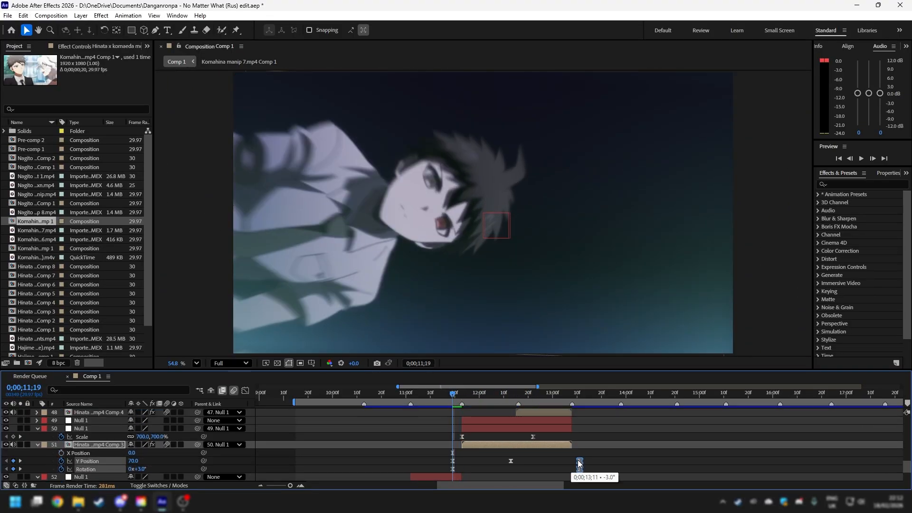
Paste the Y Position and Rotation keyframes onto layer 45 at about 0;00;13;04, a few frames before the clip starts
{"action": "left_click_drag", "start_coordinate": [537, 394], "coordinate": [572, 394]}
{"action": "left_click", "coordinate": [520, 411]}
{"action": "scroll", "coordinate": [520, 410], "scroll_direction": "up", "scroll_amount": 2}
{"action": "left_click", "coordinate": [582, 420]}
{"action": "scroll", "coordinate": [572, 413], "scroll_direction": "right", "scroll_amount": 2}
{"action": "key", "text": "ctrl+v"}
Retime layer 45's keyframes so the middle Y Position one sits mid-clip and the last ones fall at about 0;00;14;02
{"action": "left_click_drag", "start_coordinate": [446, 429], "coordinate": [418, 430]}
{"action": "left_click_drag", "start_coordinate": [484, 434], "coordinate": [448, 434]}
{"action": "left_click_drag", "start_coordinate": [362, 432], "coordinate": [380, 432]}
{"action": "left_click", "coordinate": [412, 429]}
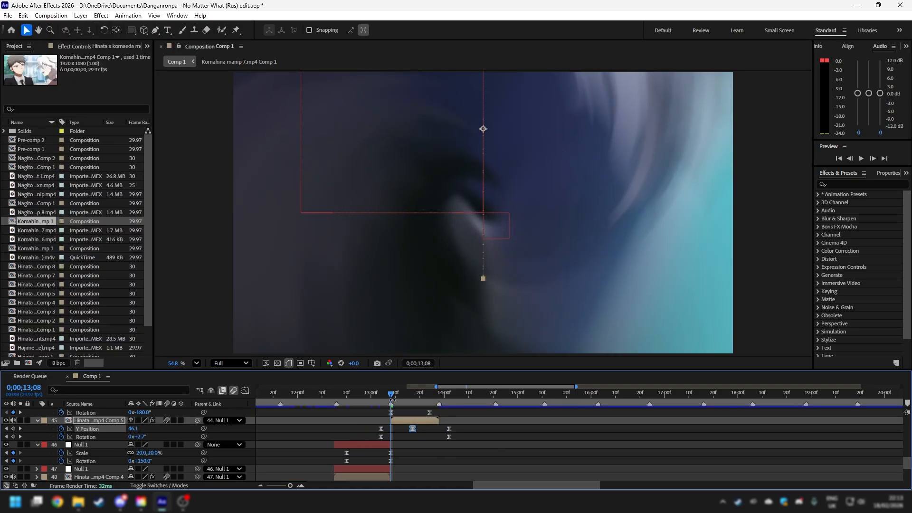
Paste the Y Position and Rotation keyframes onto layer 48 at 0;00;11;19 and show its animated properties
{"action": "left_click_drag", "start_coordinate": [392, 400], "coordinate": [270, 395]}
{"action": "left_click", "coordinate": [422, 445]}
{"action": "scroll", "coordinate": [483, 446], "scroll_direction": "down", "scroll_amount": 1}
{"action": "scroll", "coordinate": [483, 447], "scroll_direction": "left", "scroll_amount": 2}
{"action": "left_click", "coordinate": [483, 449]}
{"action": "key", "text": "u"}
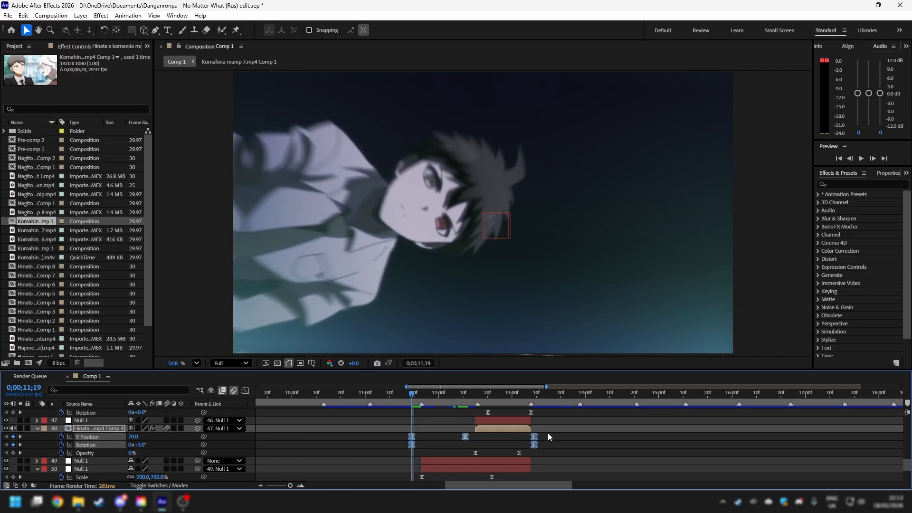
Move layer 48's middle Y Position keyframe to about 0;00;12;15 and its last Y Position and Rotation keyframes to about 0;00;13;12
{"action": "left_click_drag", "start_coordinate": [472, 439], "coordinate": [475, 438]}
{"action": "left_click", "coordinate": [476, 412]}
{"action": "left_click_drag", "start_coordinate": [476, 398], "coordinate": [428, 395]}
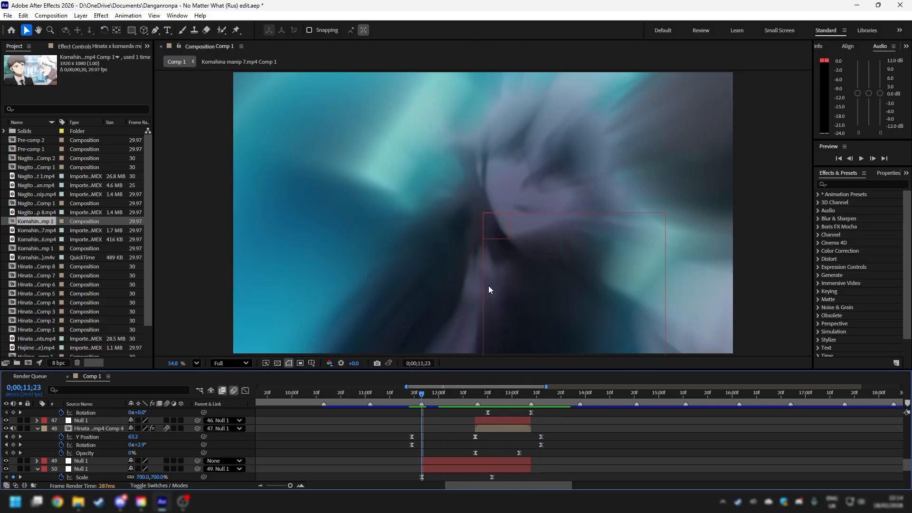
Play back the animation from 0;00;11;17 to review the movement across the retimed Hinata clips
{"action": "scroll", "coordinate": [547, 470], "scroll_direction": "up", "scroll_amount": 1}
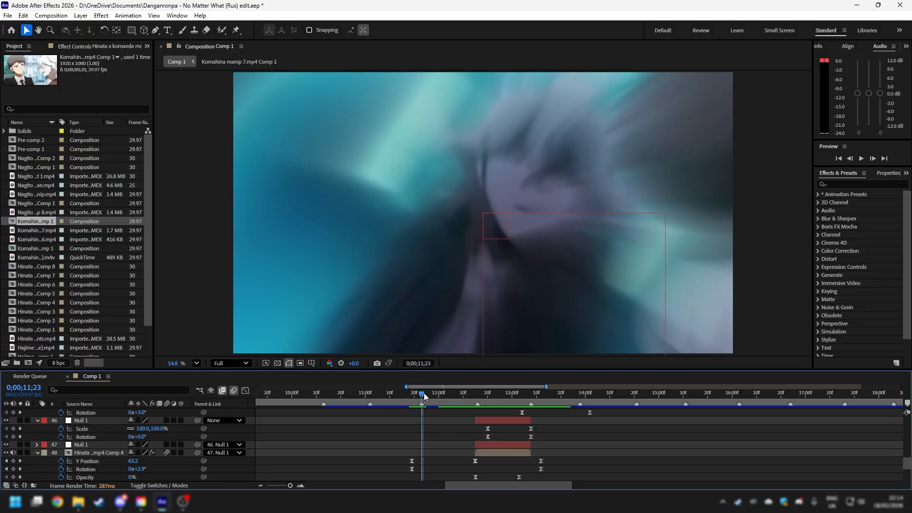
{"action": "left_click_drag", "start_coordinate": [424, 397], "coordinate": [412, 392]}
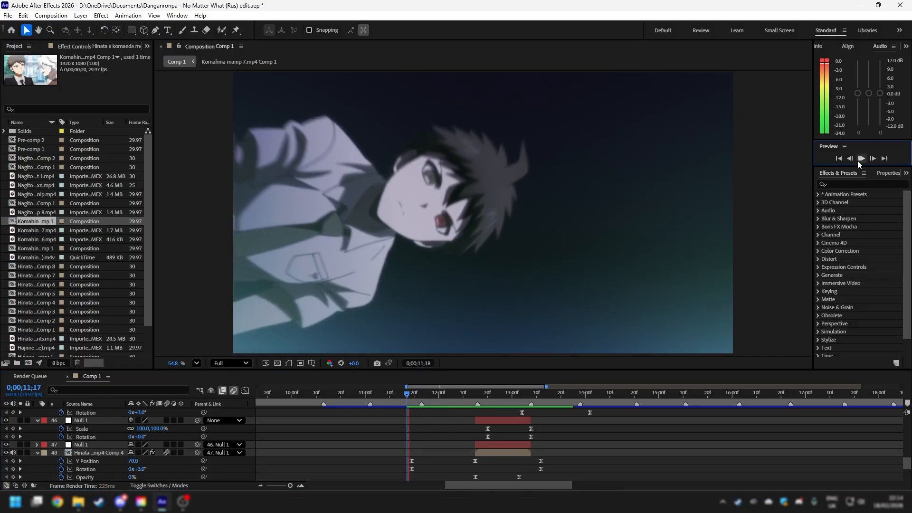
{"action": "left_click", "coordinate": [859, 162]}
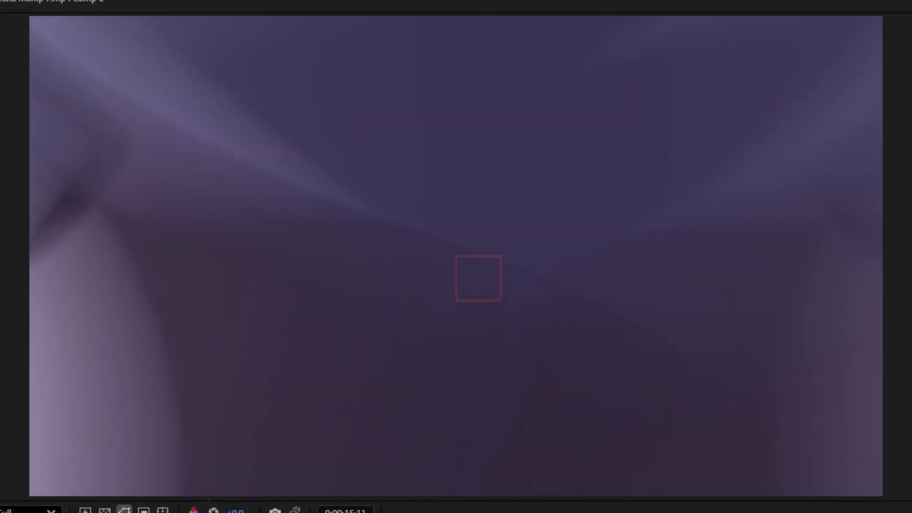
Set the last Rotation keyframe of null layer 46, at about 0;00;13;08, to -150°
{"action": "left_click_drag", "start_coordinate": [730, 460], "coordinate": [532, 292]}
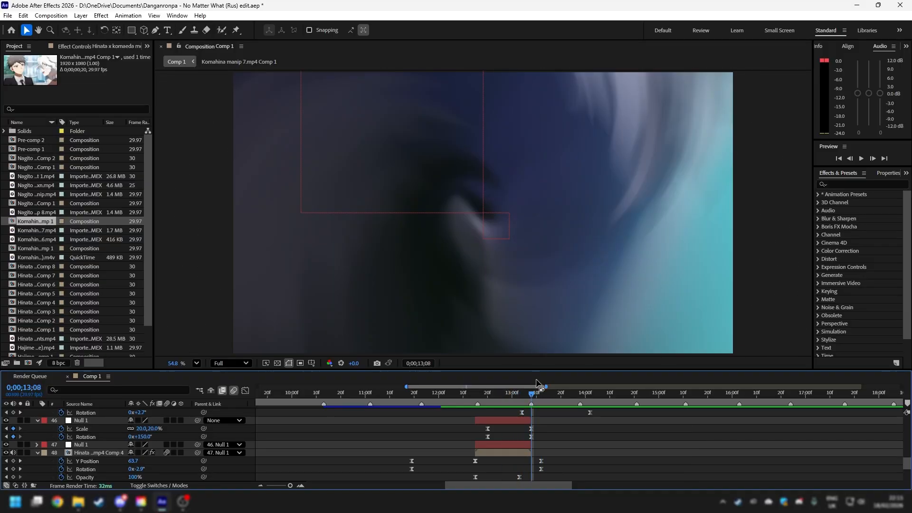
{"action": "left_click", "coordinate": [531, 436]}
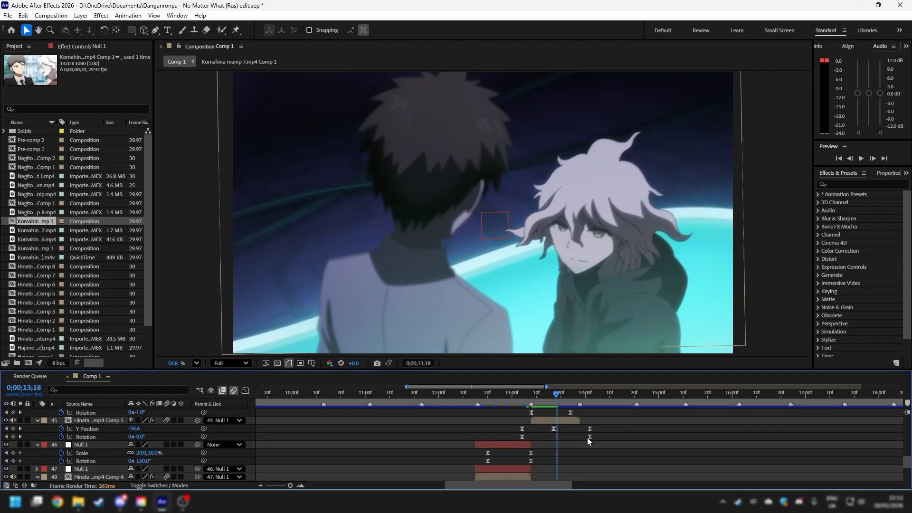
Swap layer 45's two Rotation keyframes in time, between 0;00;13;04 and about 0;00;14;02, to reverse its rotation direction
{"action": "left_click_drag", "start_coordinate": [588, 437], "coordinate": [511, 437]}
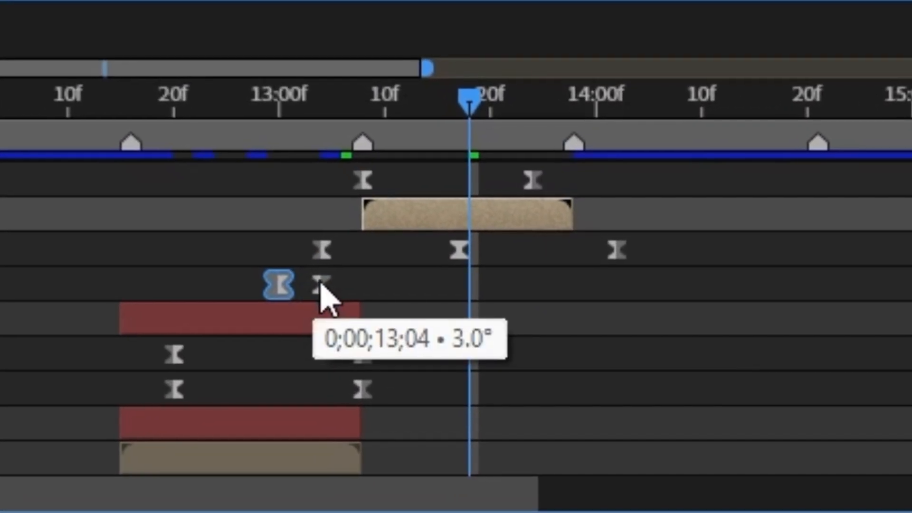
{"action": "left_click_drag", "start_coordinate": [347, 303], "coordinate": [604, 306]}
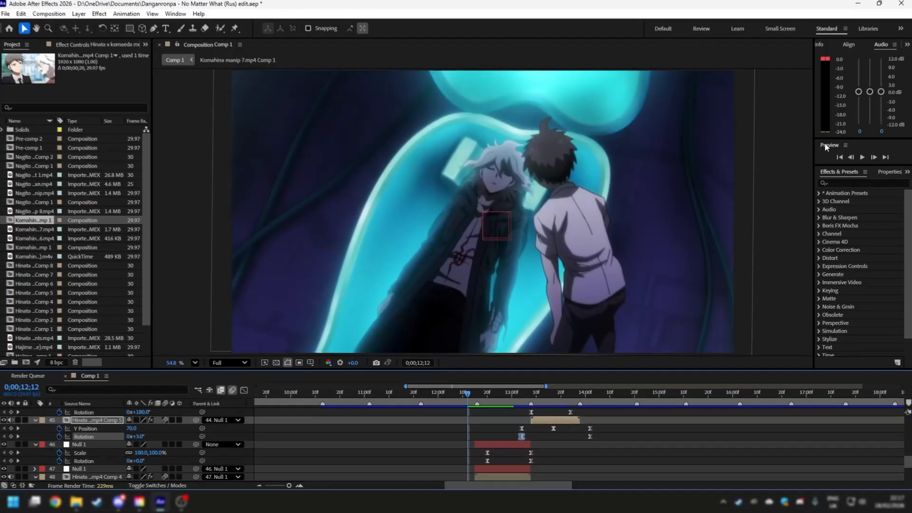
Play back the clips from 0;00;12;12, then inspect the transition around 0;00;13;28 and the null and clip layers that follow
{"action": "left_click", "coordinate": [860, 160]}
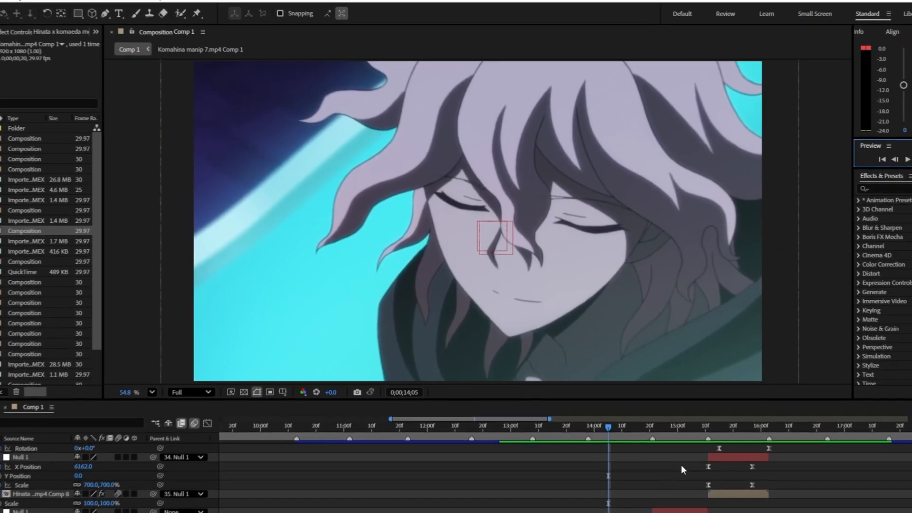
{"action": "scroll", "coordinate": [681, 467], "scroll_direction": "up", "scroll_amount": 5}
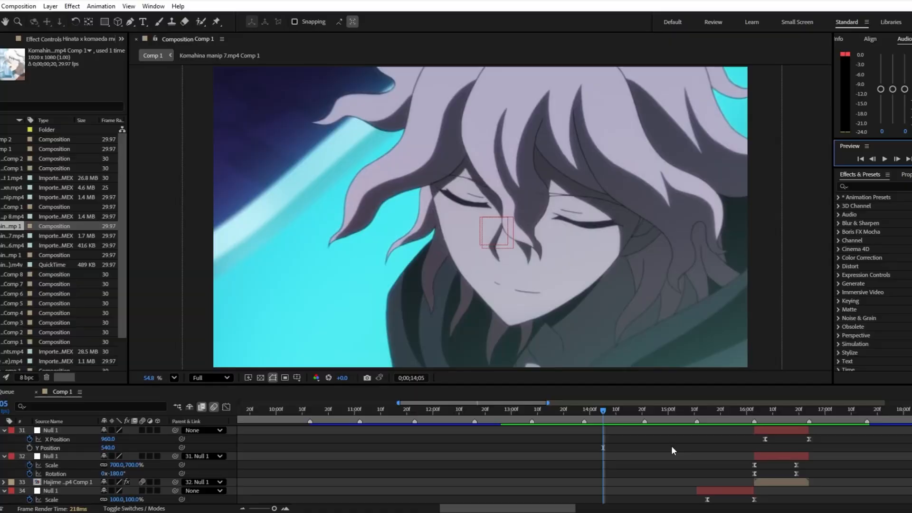
{"action": "scroll", "coordinate": [693, 468], "scroll_direction": "down", "scroll_amount": 2}
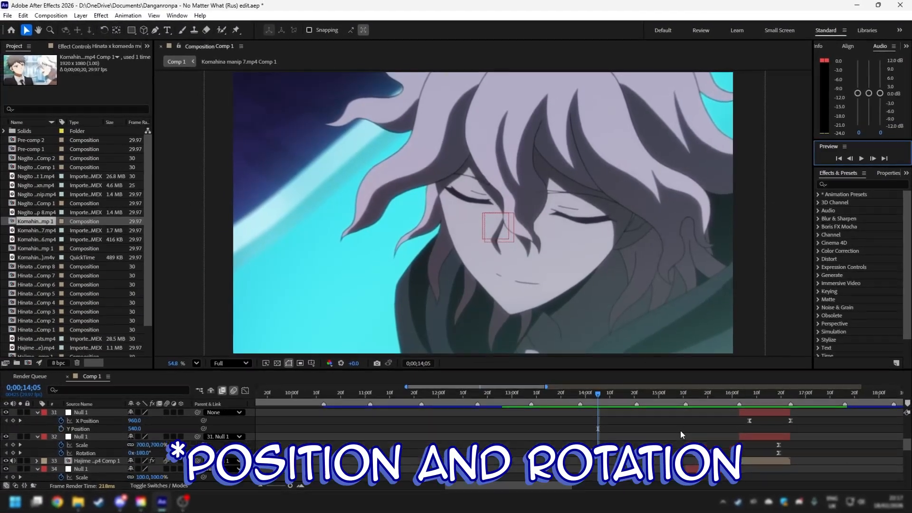
{"action": "scroll", "coordinate": [680, 430], "scroll_direction": "down", "scroll_amount": 5}
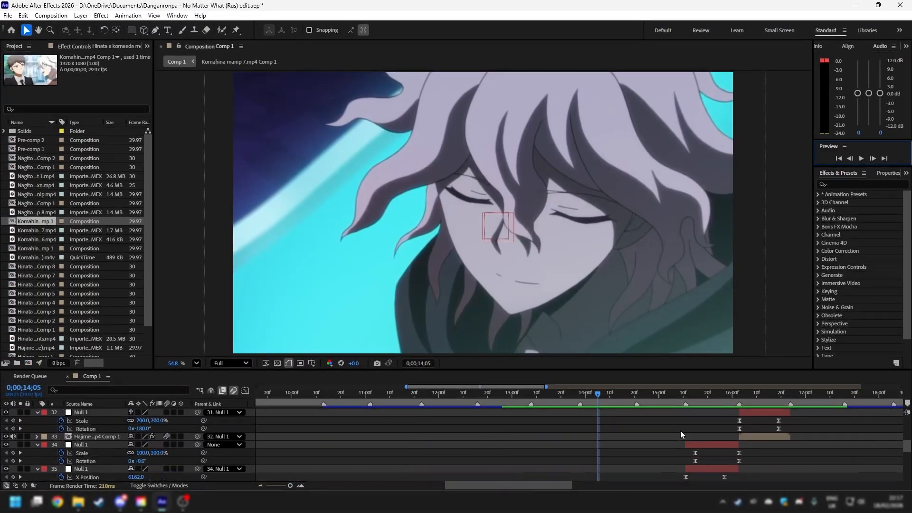
{"action": "left_click", "coordinate": [587, 394]}
{"action": "left_click_drag", "start_coordinate": [586, 393], "coordinate": [580, 393]}
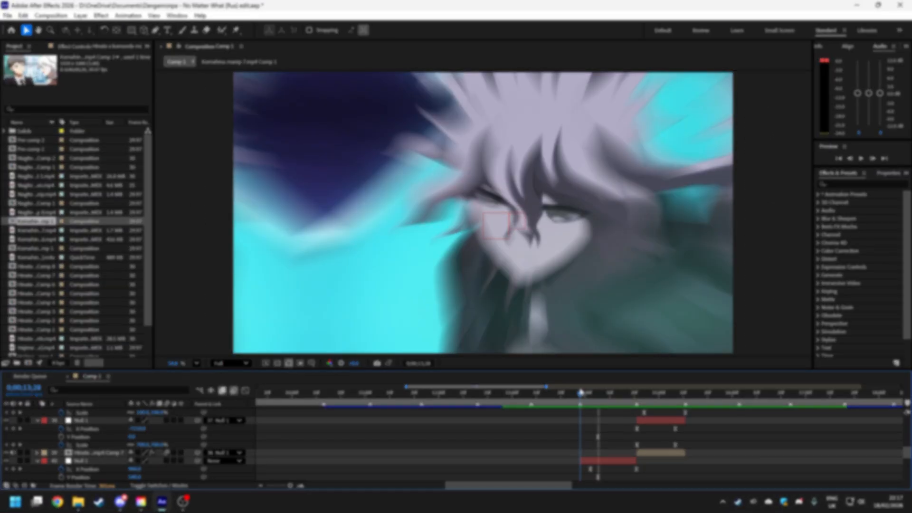
{"action": "scroll", "coordinate": [583, 442], "scroll_direction": "down", "scroll_amount": 2}
{"action": "scroll", "coordinate": [584, 442], "scroll_direction": "up", "scroll_amount": 5}
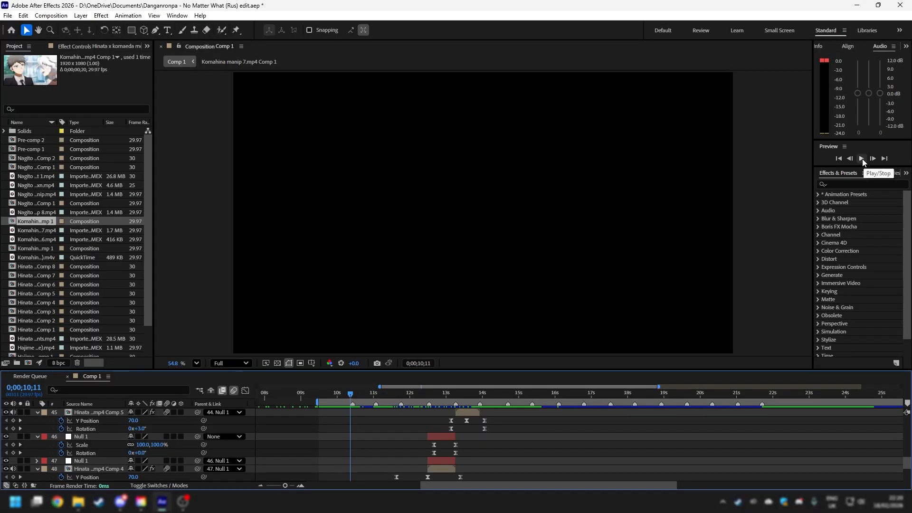
Play the sequence from 0;00;10;11, look over the keyframes of layers 44 to 53, and replay it from 0;00;10;20
{"action": "left_click", "coordinate": [861, 159]}
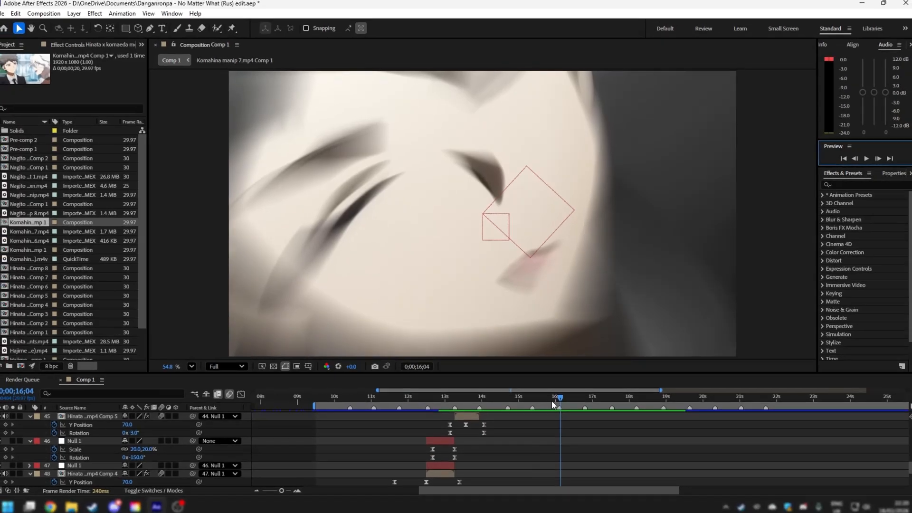
{"action": "left_click_drag", "start_coordinate": [551, 401], "coordinate": [365, 364]}
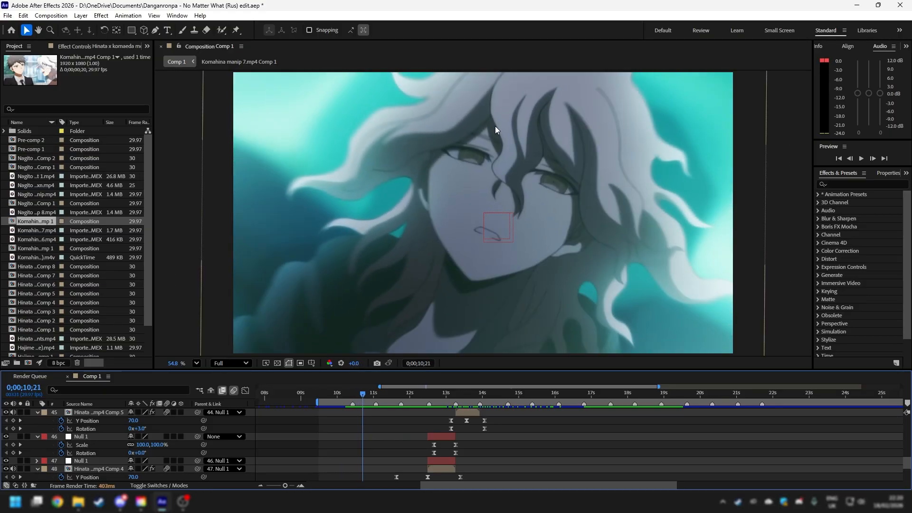
{"action": "scroll", "coordinate": [395, 431], "scroll_direction": "down", "scroll_amount": 10}
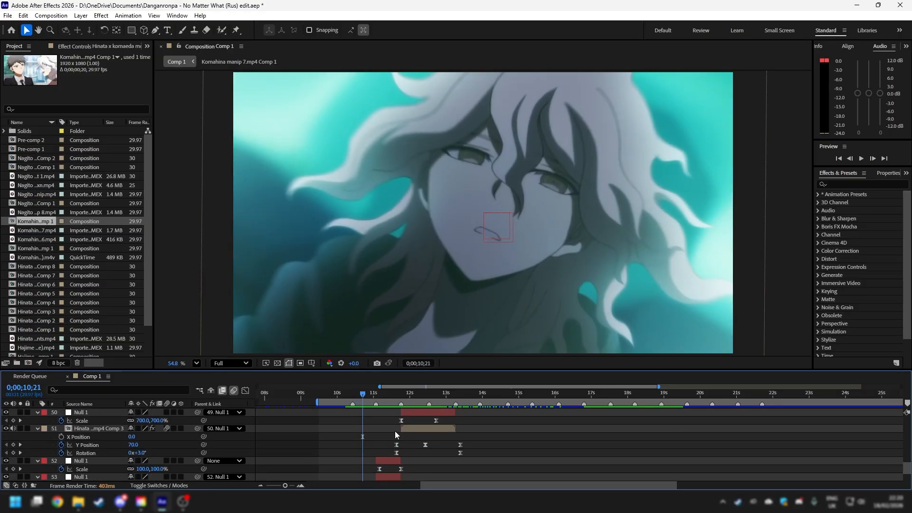
{"action": "scroll", "coordinate": [403, 434], "scroll_direction": "up", "scroll_amount": 12}
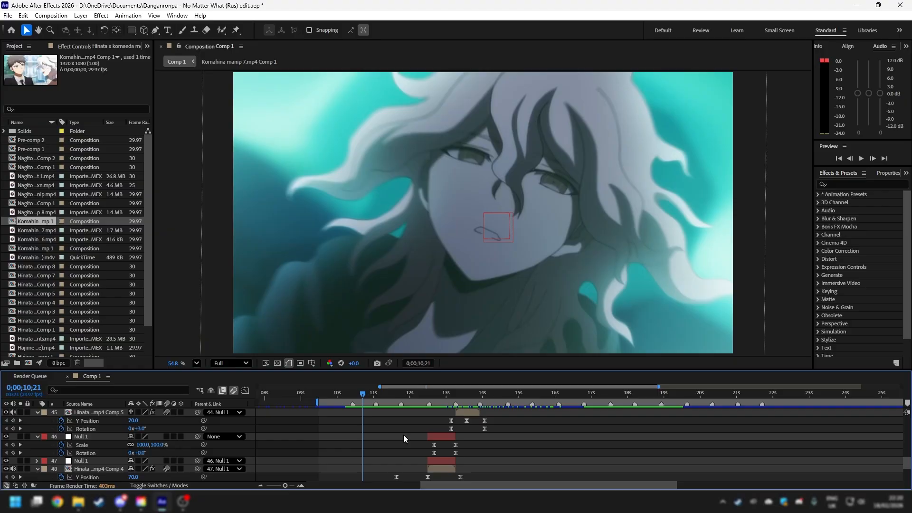
{"action": "scroll", "coordinate": [403, 438], "scroll_direction": "down", "scroll_amount": 4}
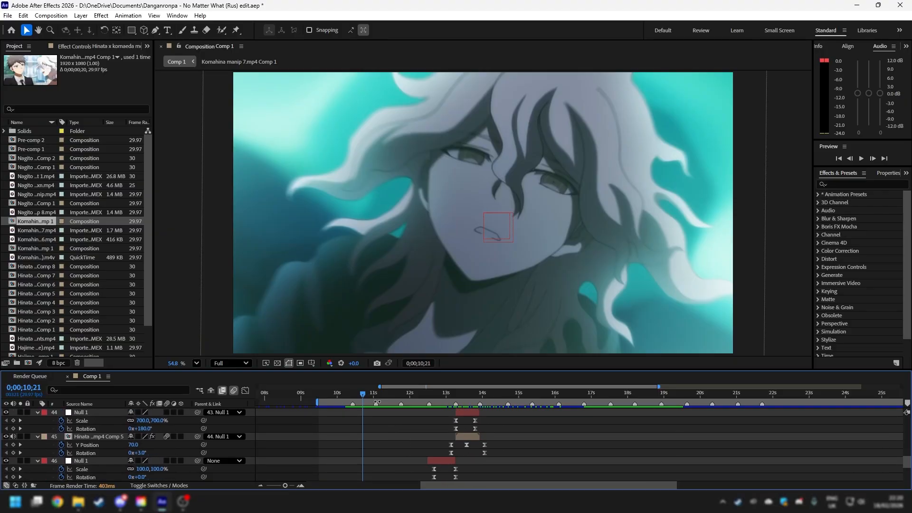
{"action": "left_click_drag", "start_coordinate": [360, 392], "coordinate": [360, 373]}
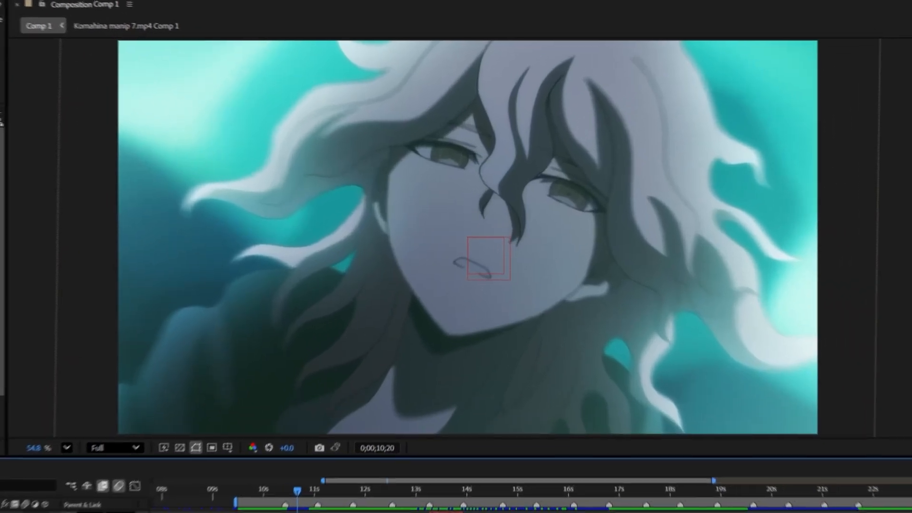
{"action": "key", "text": "space"}
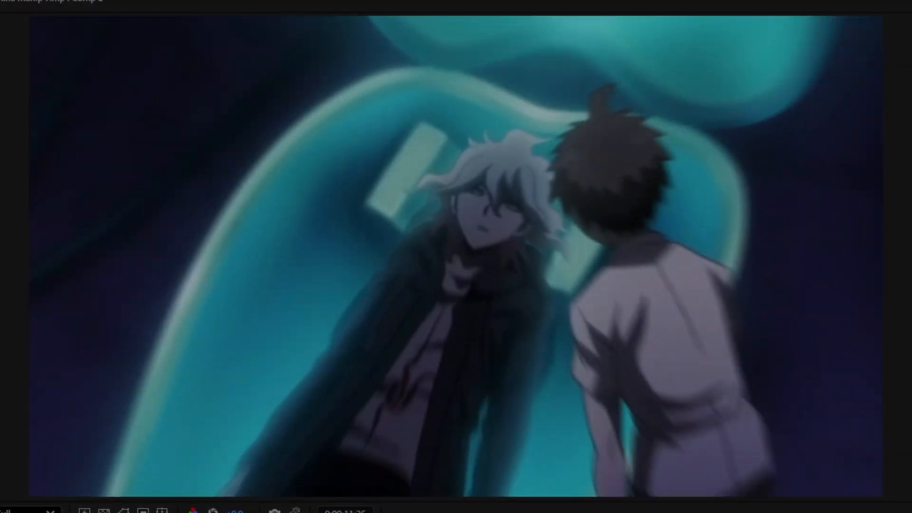